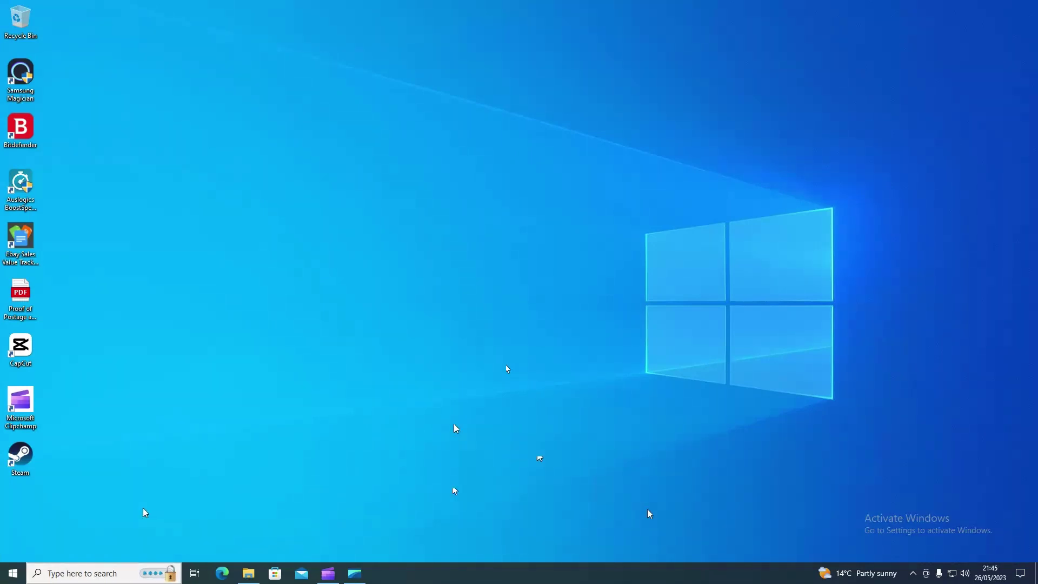
Try to launch Catalyst Control Center from the desktop's context menu and dismiss its warning.
key(super+s)
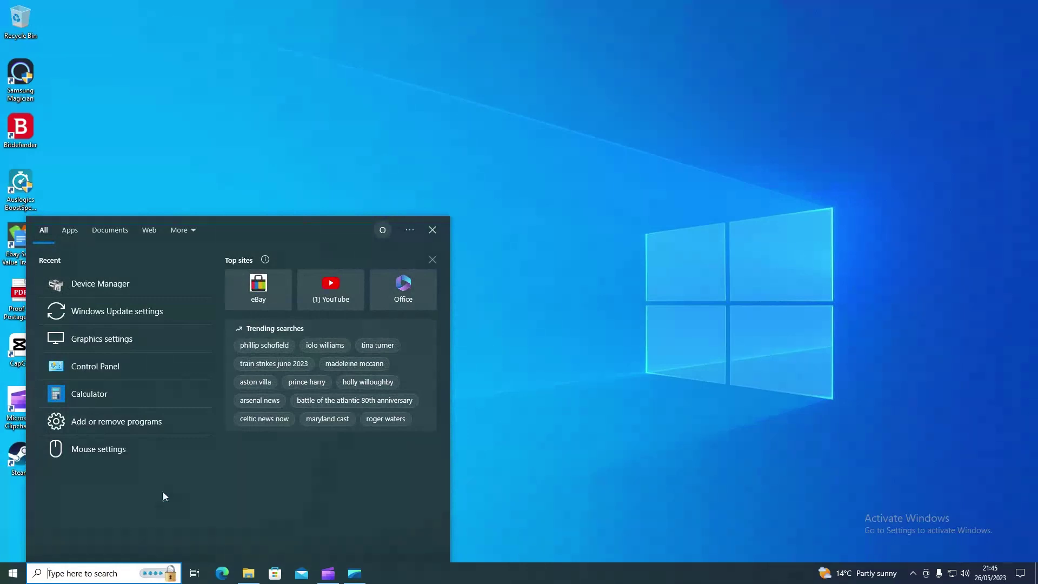
click(590, 323)
right_click(566, 286)
click(601, 295)
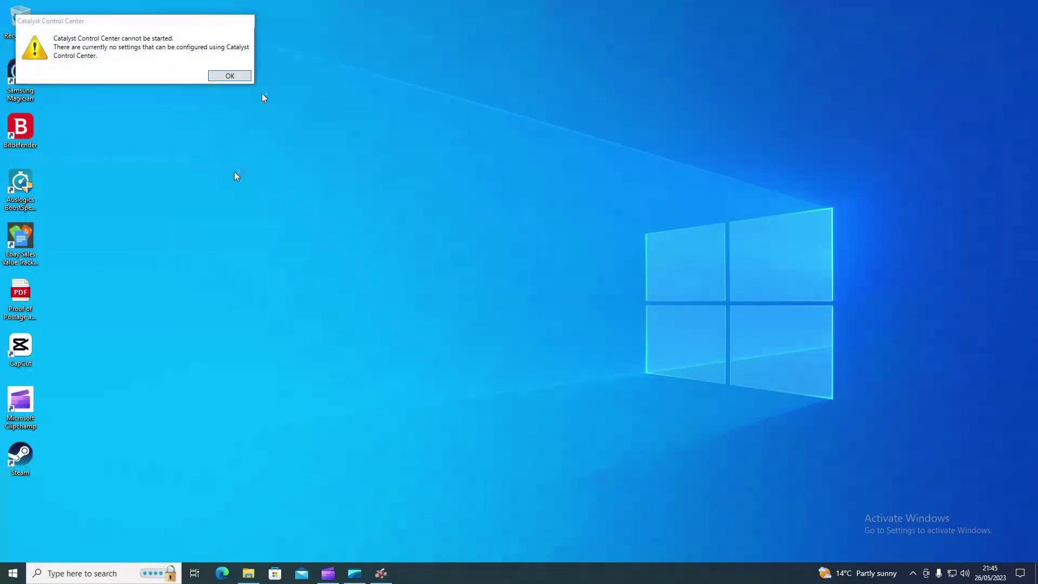
click(238, 75)
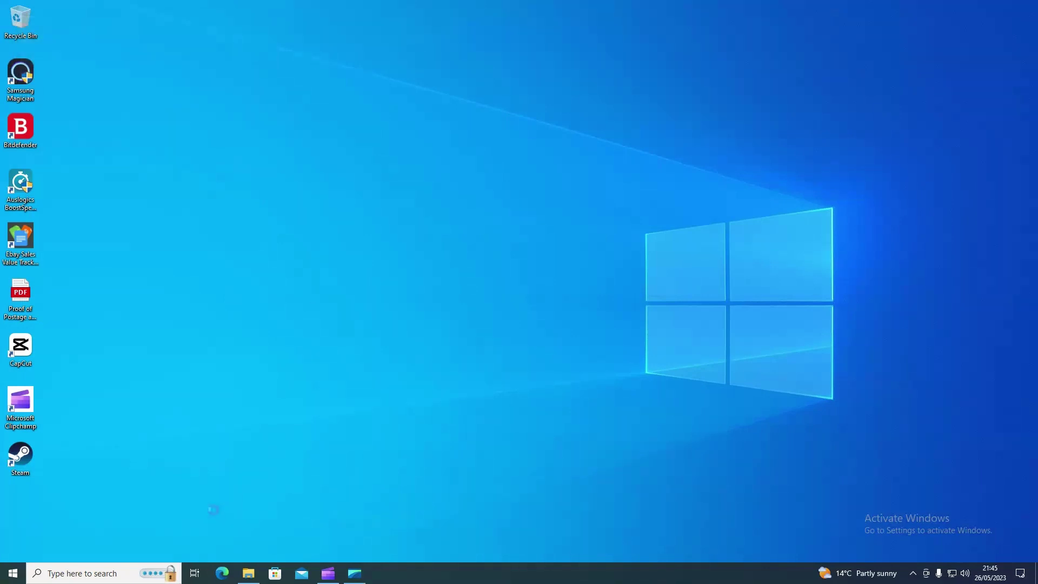
Find AMD Catalyst Install Manager in Add or remove programs, check its uninstall options, and close Settings.
click(73, 572)
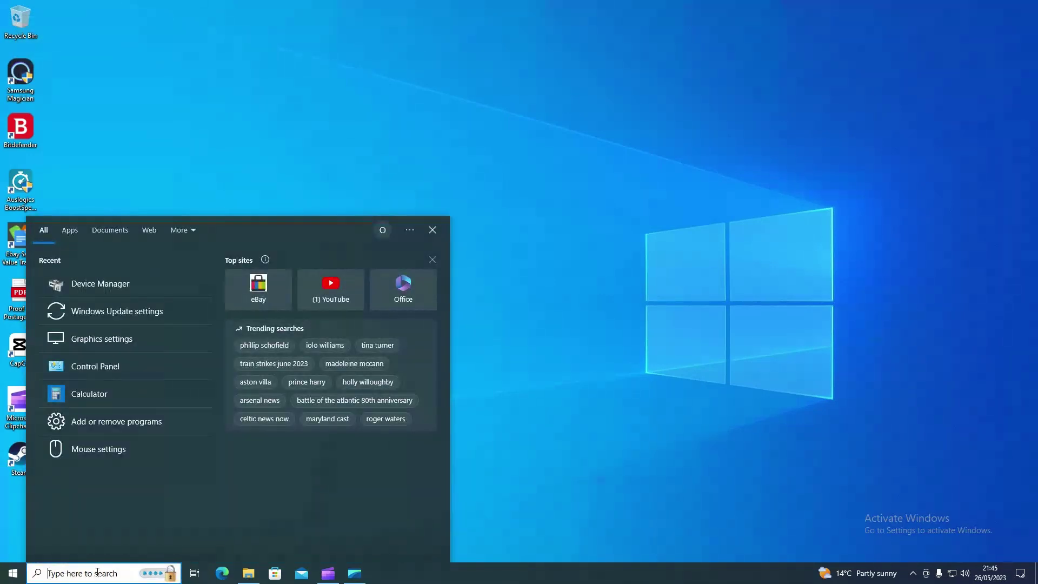
click(533, 500)
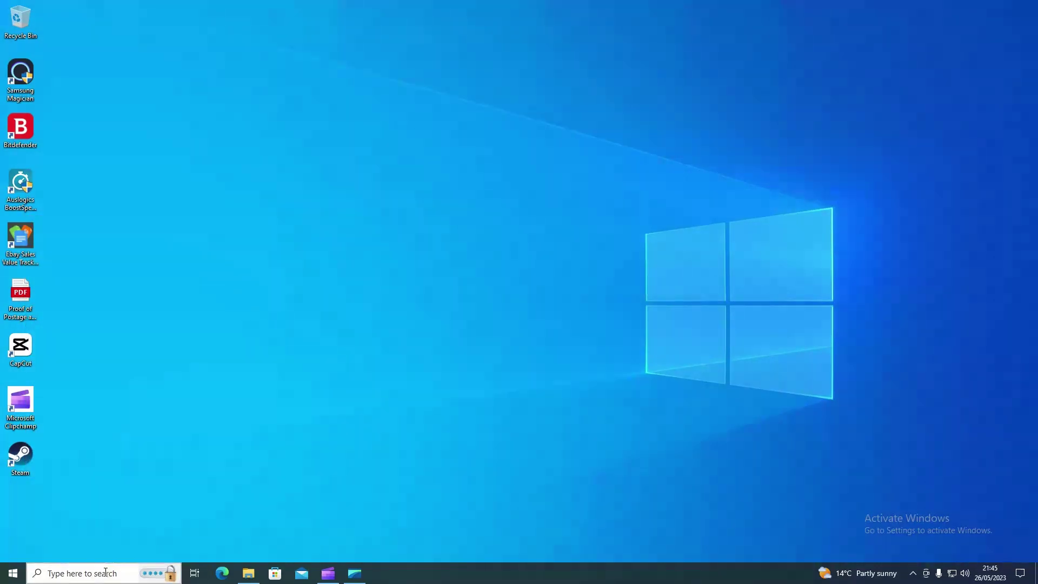
click(110, 572)
text(add)
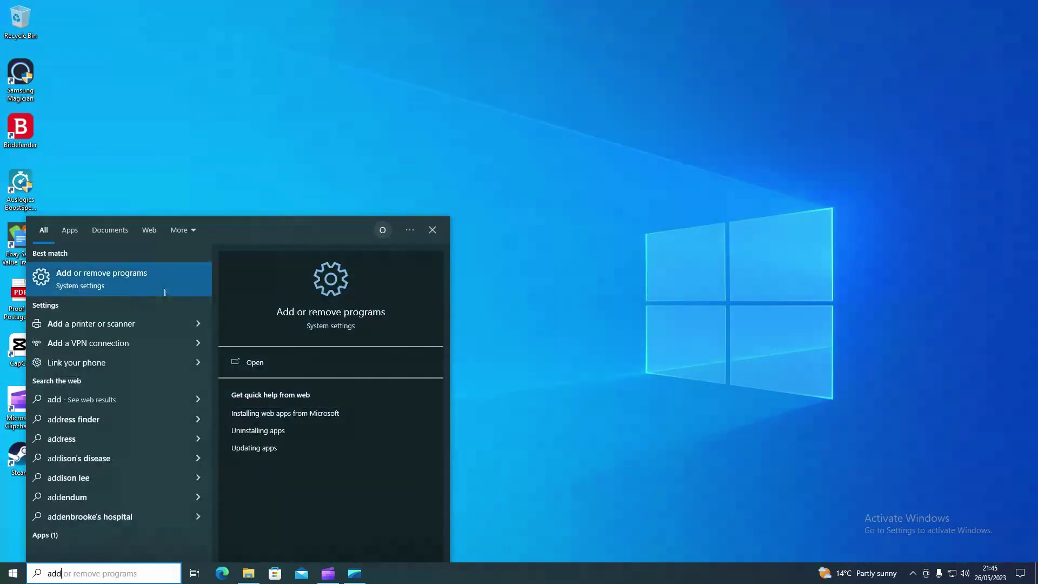
click(165, 289)
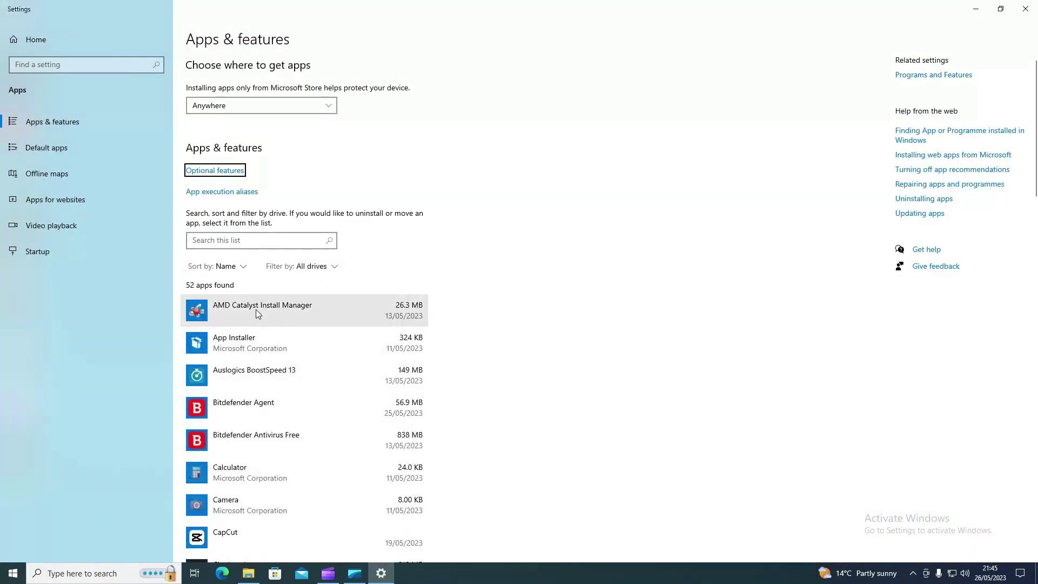
click(258, 309)
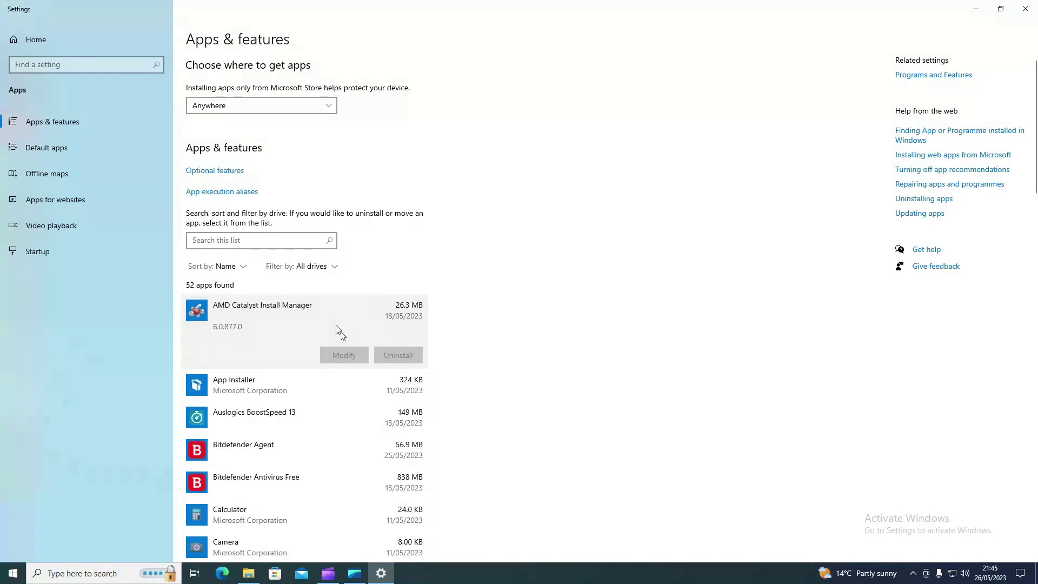
click(1026, 9)
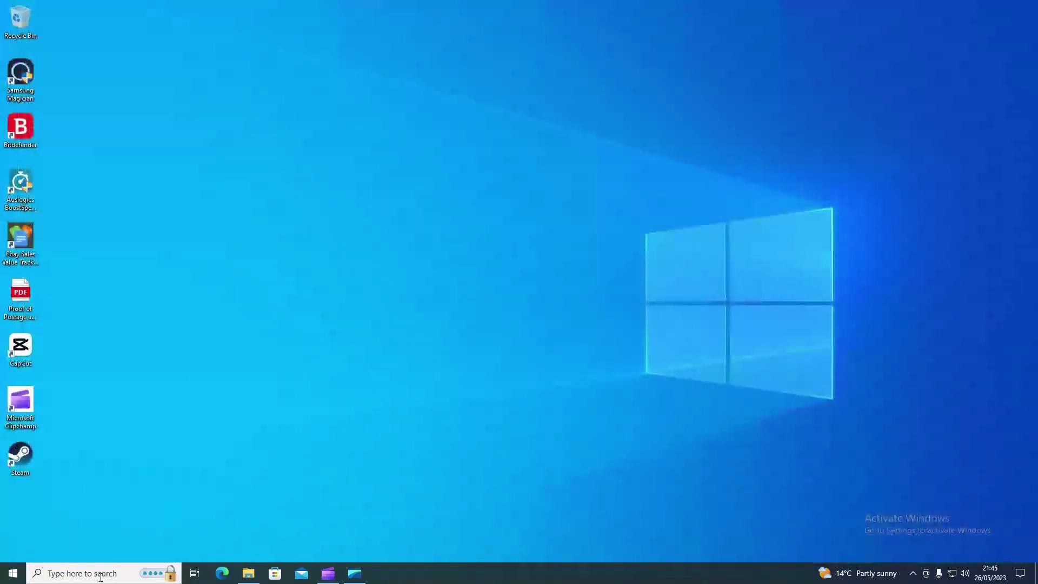
Search for "control", open Control Panel, and bring up the list of programs to uninstall.
click(102, 574)
text(contr)
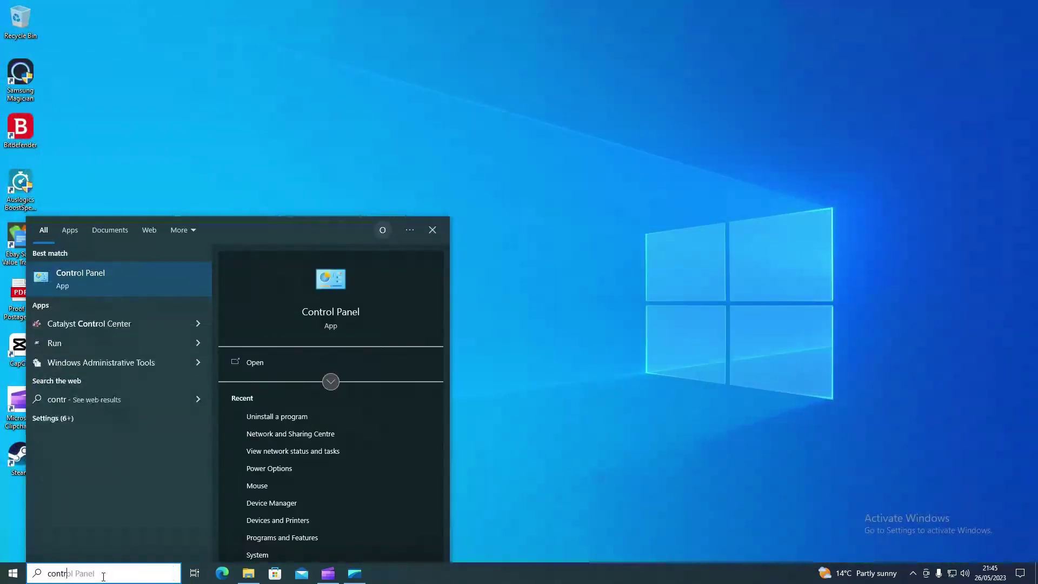
text(ol)
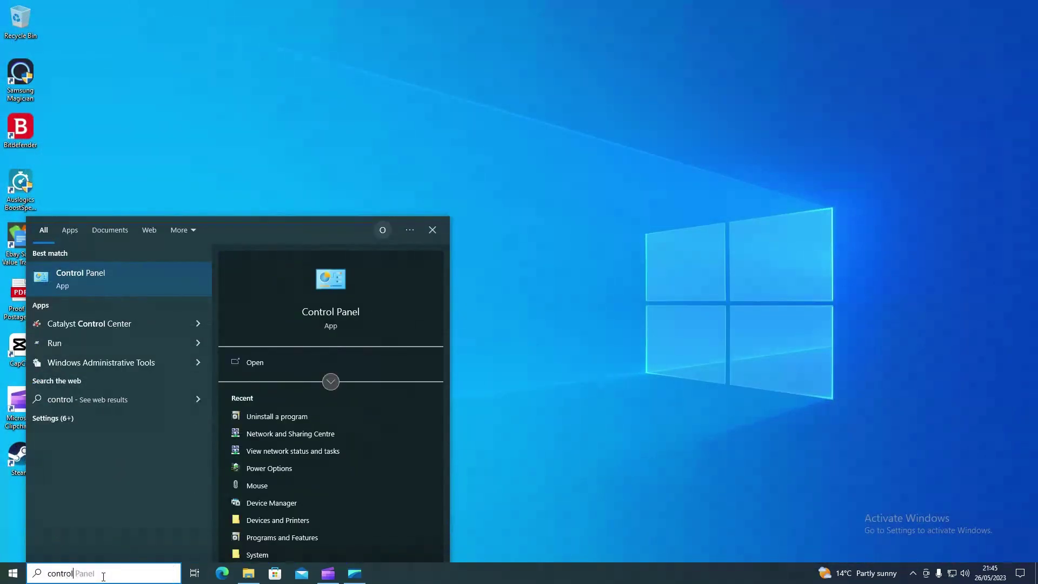
click(138, 281)
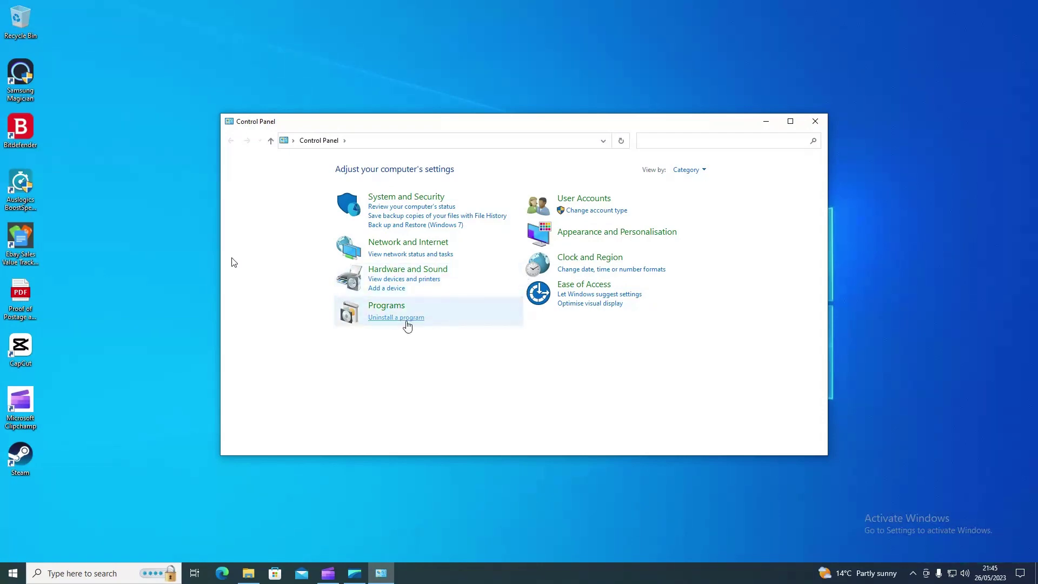
click(406, 319)
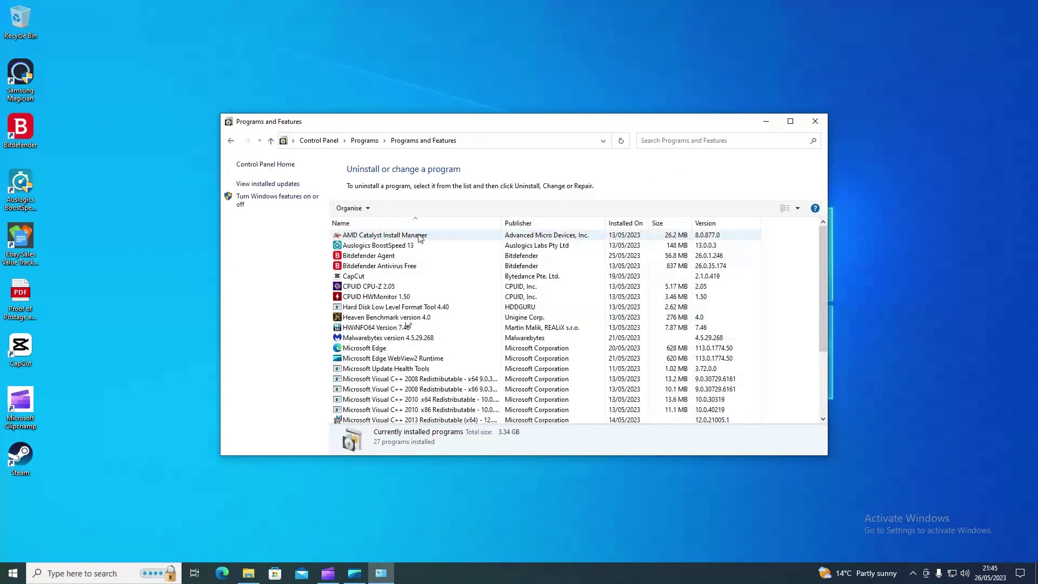
Run the Change wizard for AMD Catalyst Install Manager and confirm Express Uninstall ALL AMD Software.
click(421, 238)
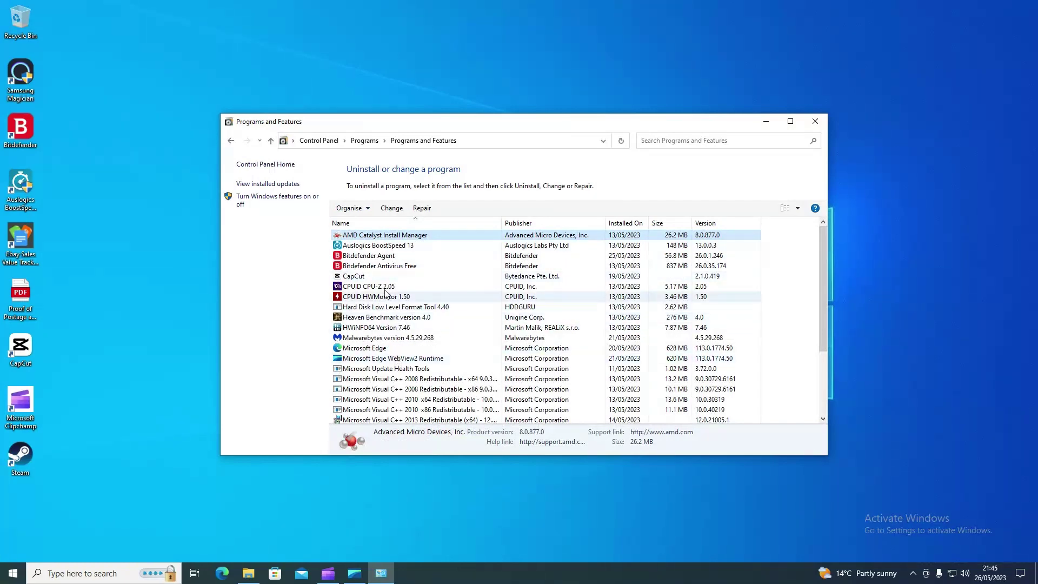
scroll(387, 292, down, 3)
scroll(387, 360, up, 3)
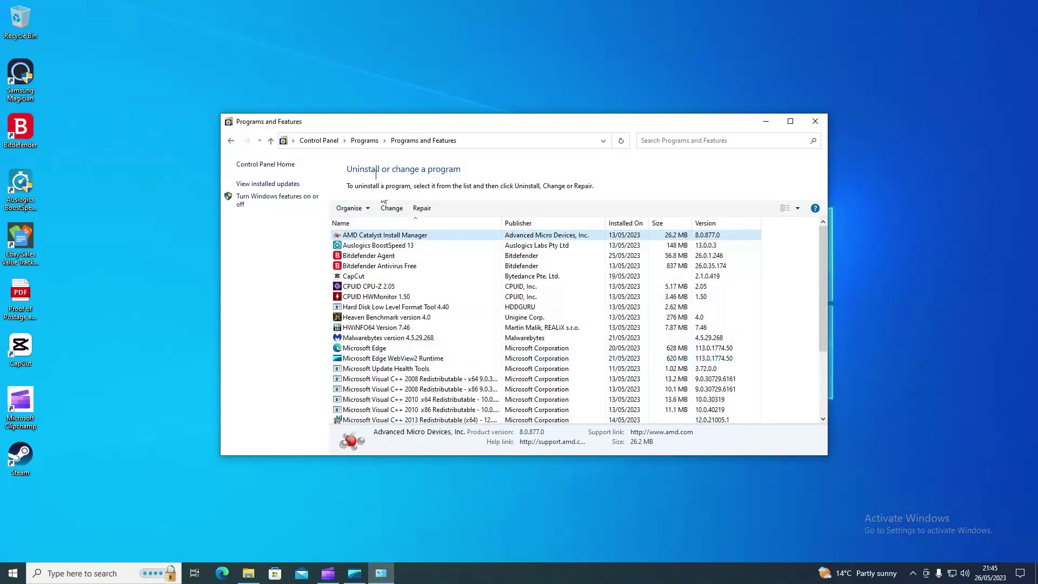
right_click(423, 238)
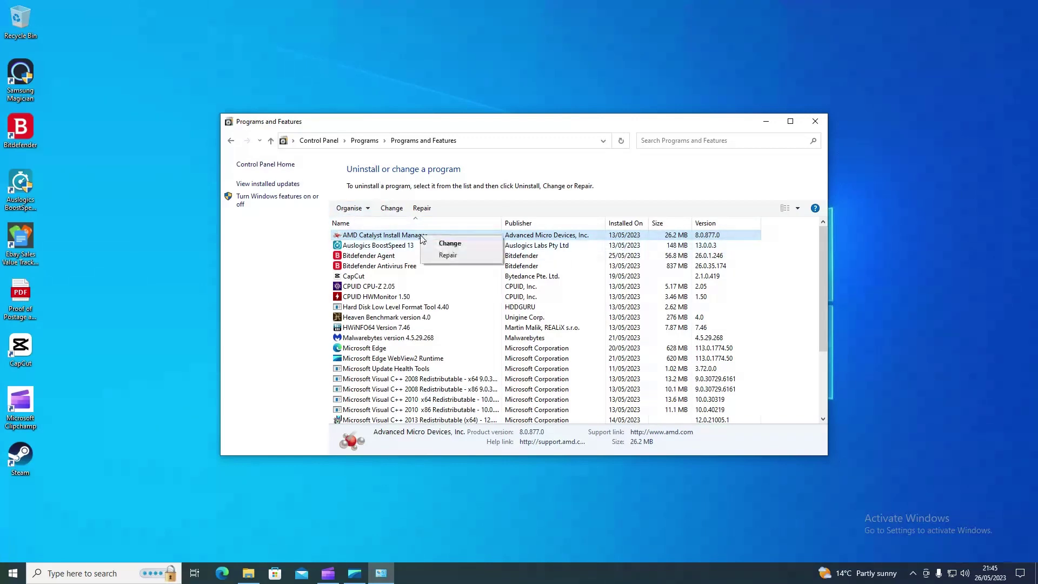
click(447, 245)
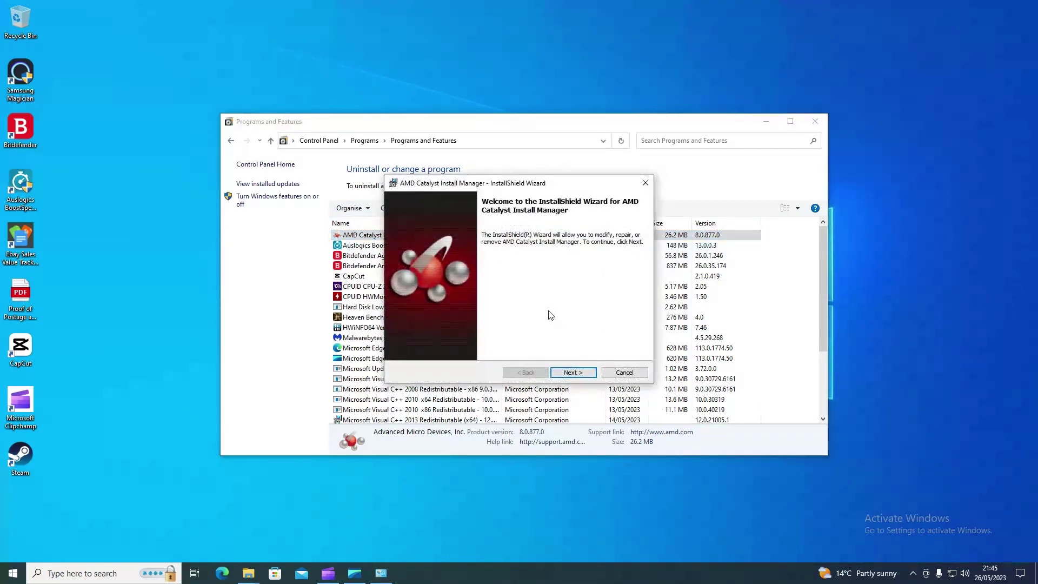
click(573, 373)
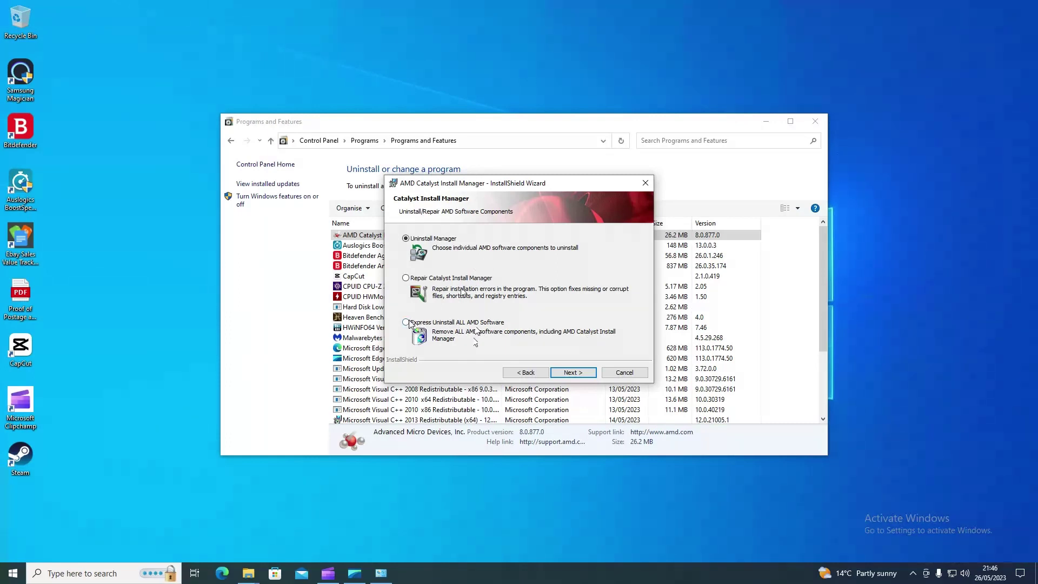
click(573, 372)
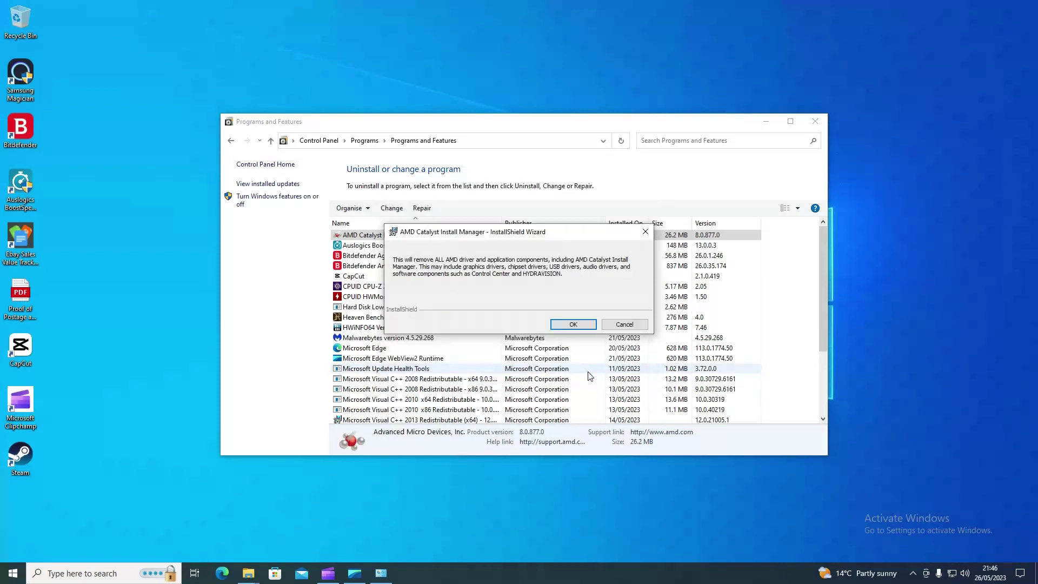
click(569, 325)
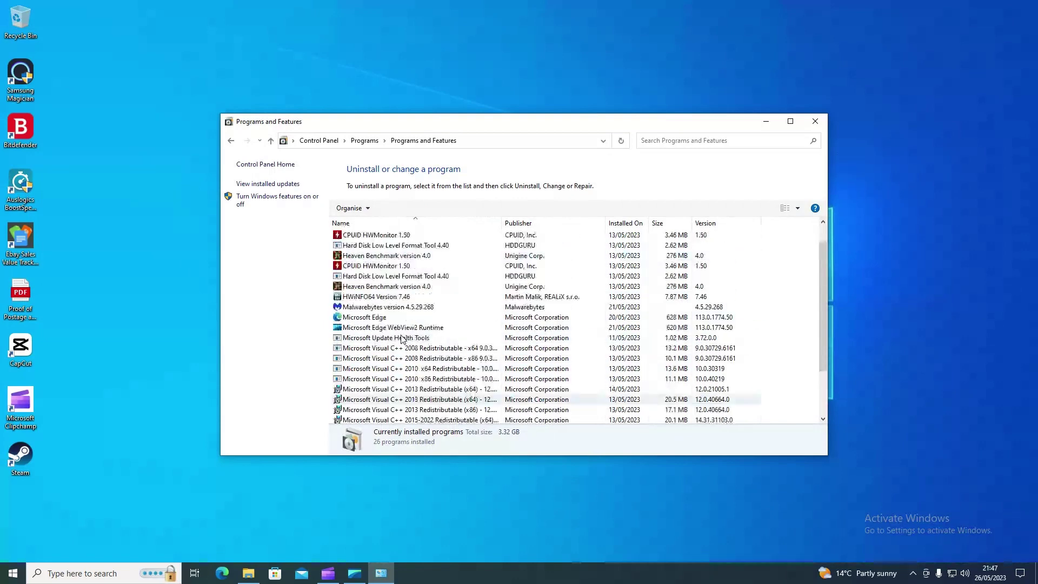
Close Programs and Features and check the desktop's context menu for the Catalyst Control Center entry.
click(823, 123)
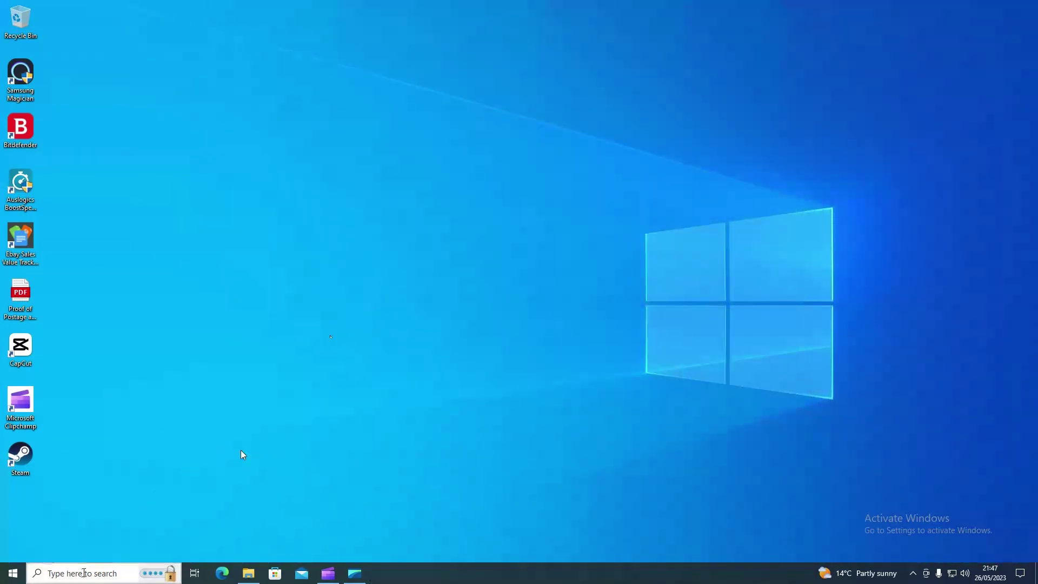
right_click(262, 373)
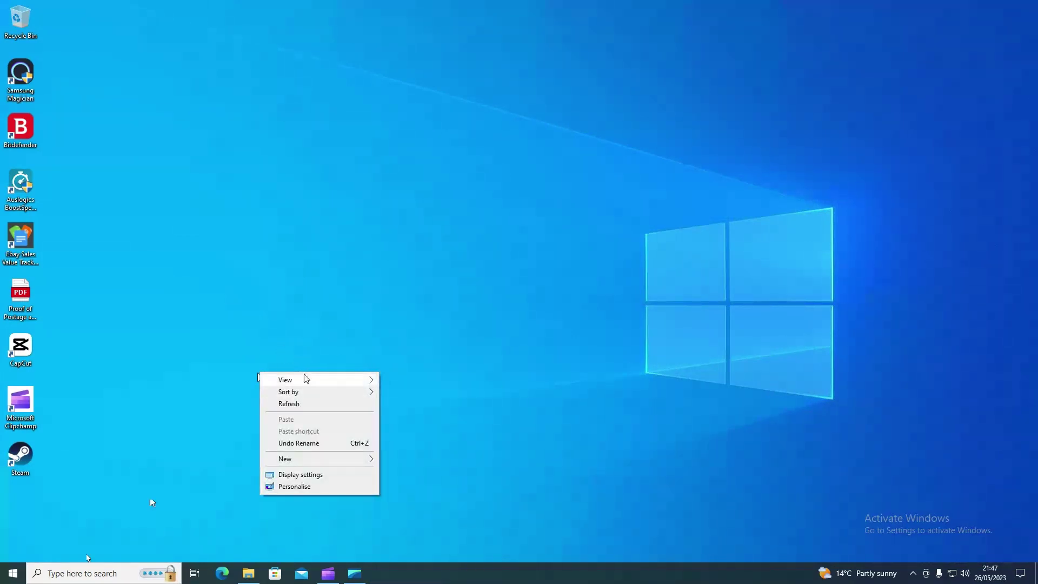
click(225, 354)
Search for "device", open Device Manager, and expand the Display adapters category.
click(83, 574)
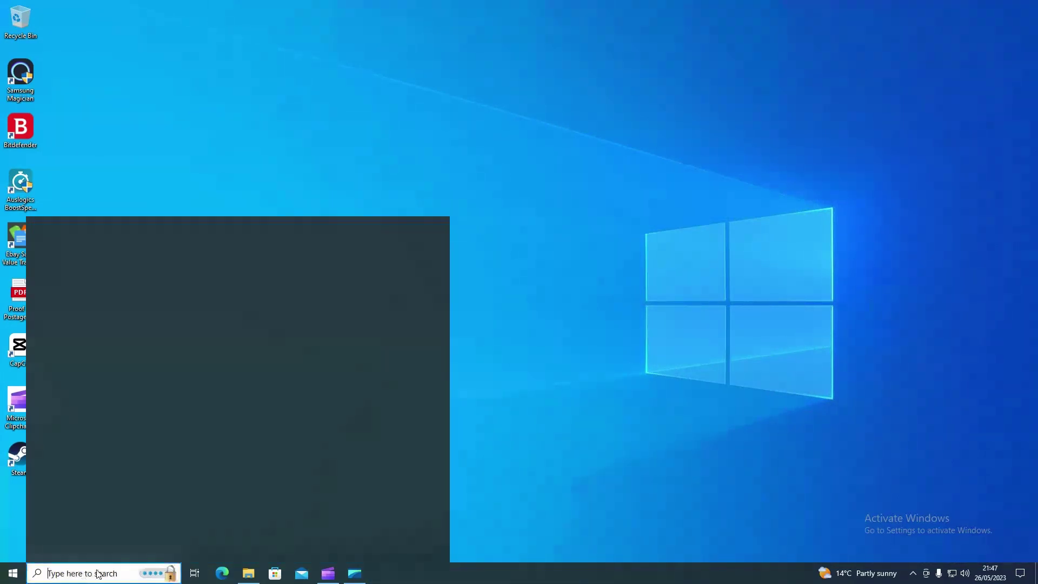
text(device)
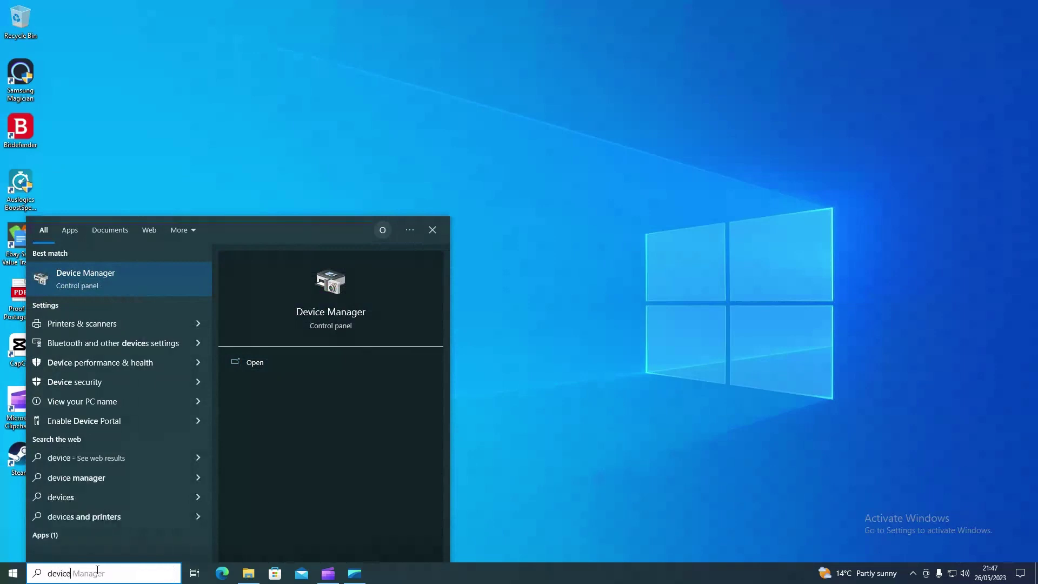
click(80, 274)
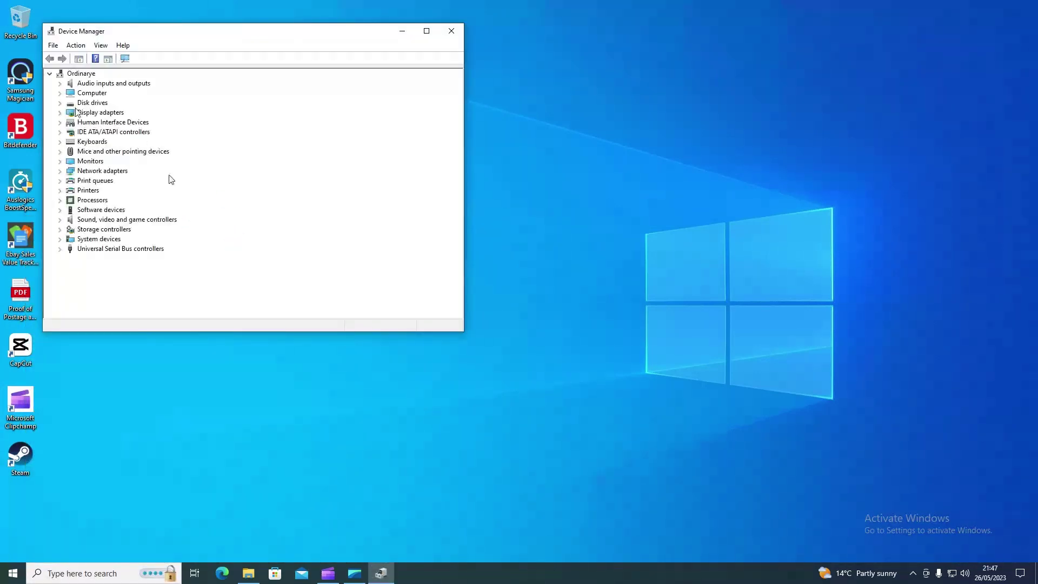
click(60, 112)
Uninstall the ATI Radeon HD 2600 XT adapter, deleting its driver software as well, and close Device Manager.
click(101, 123)
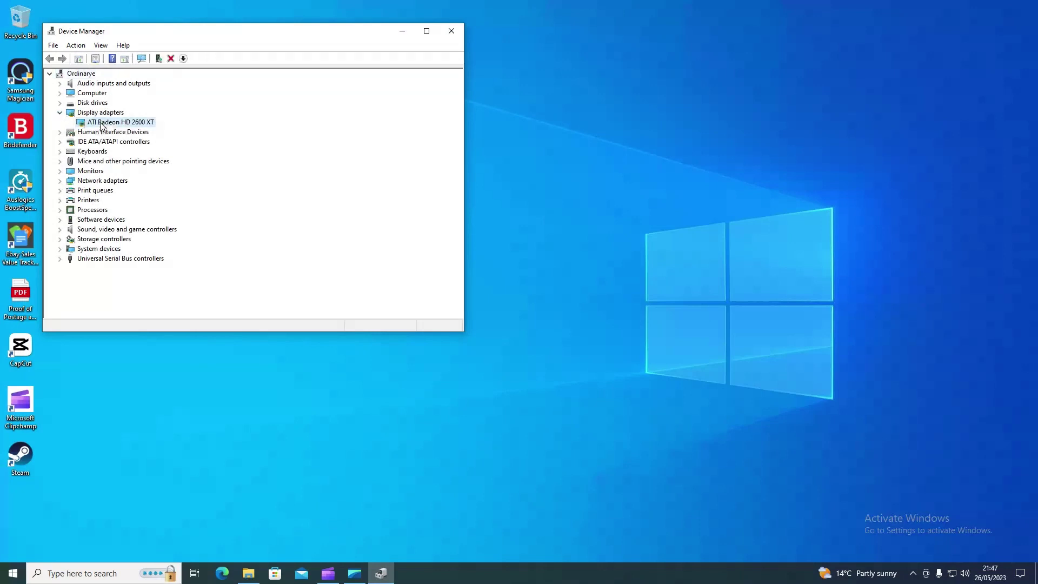
right_click(114, 124)
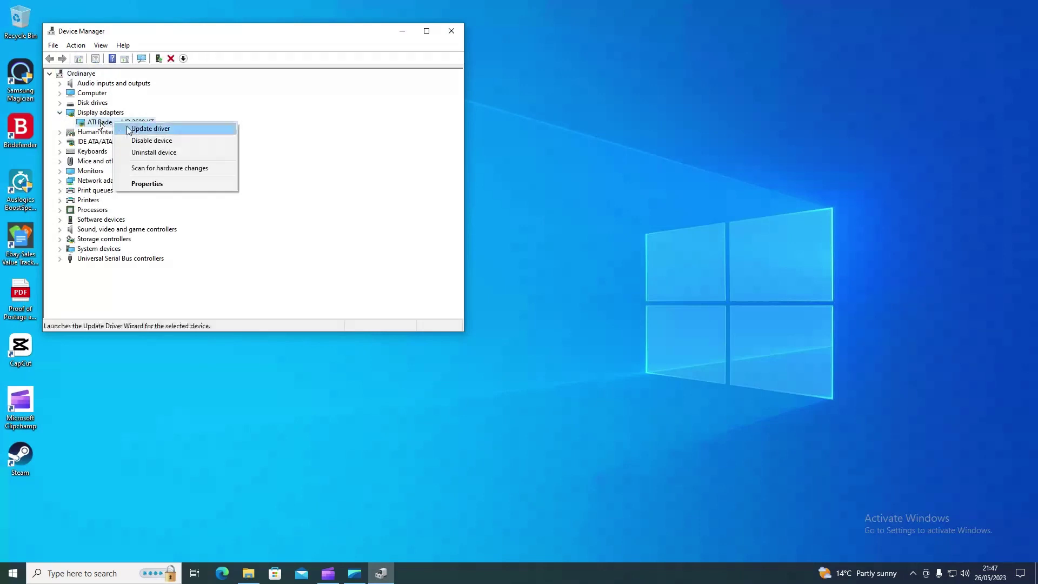
click(161, 153)
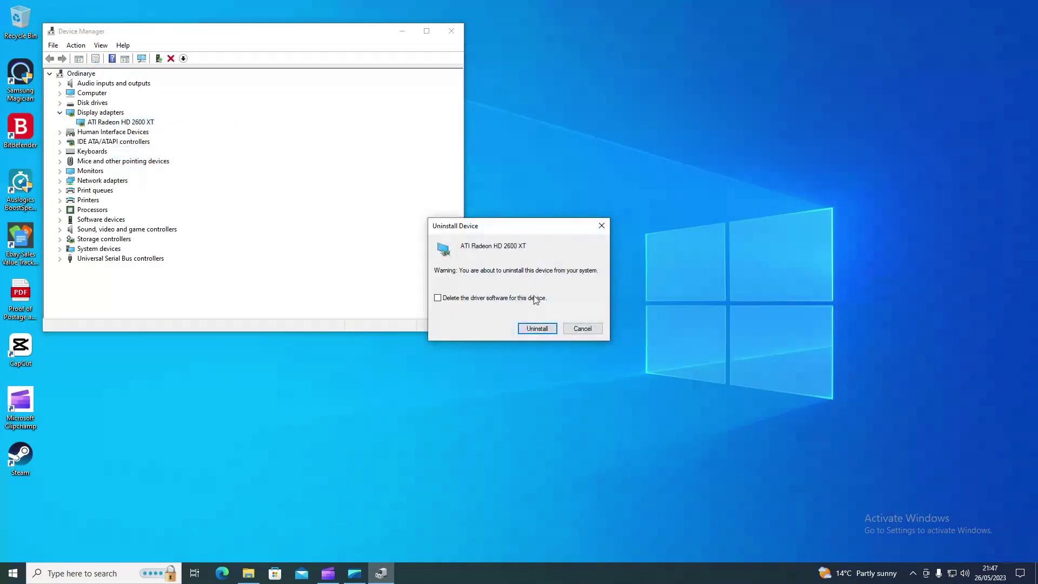
click(438, 298)
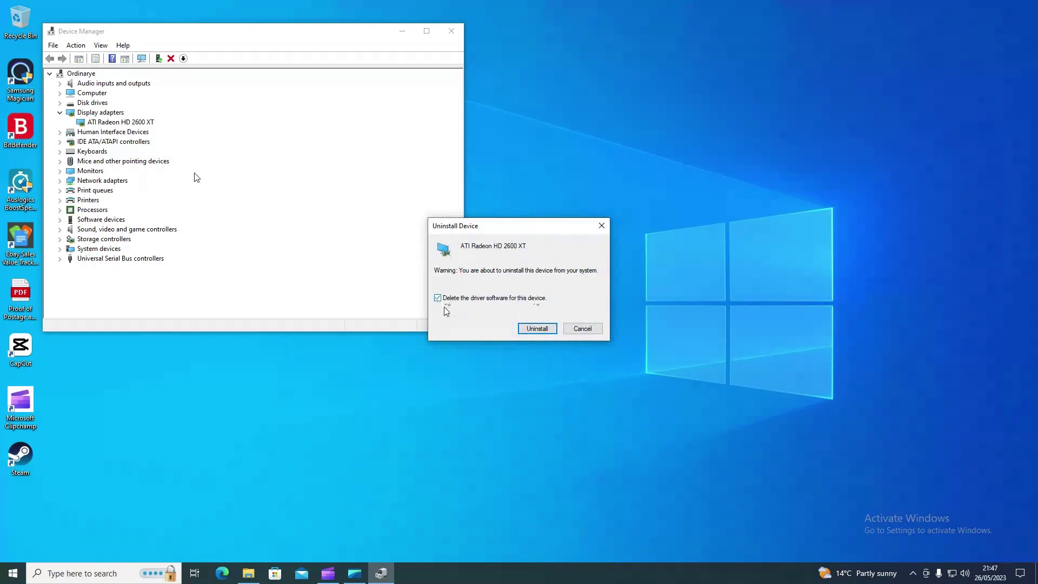
click(535, 329)
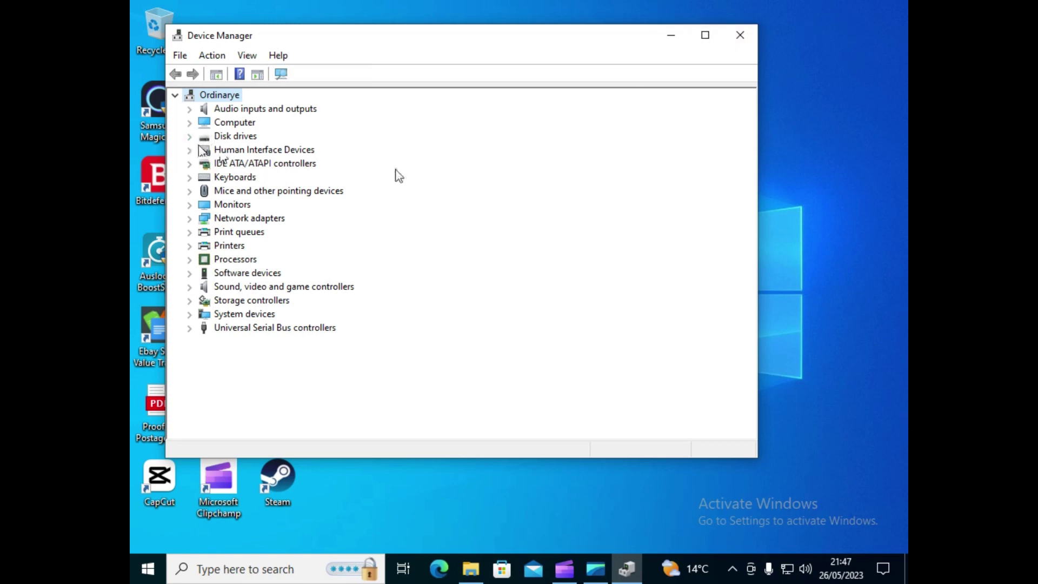
click(740, 35)
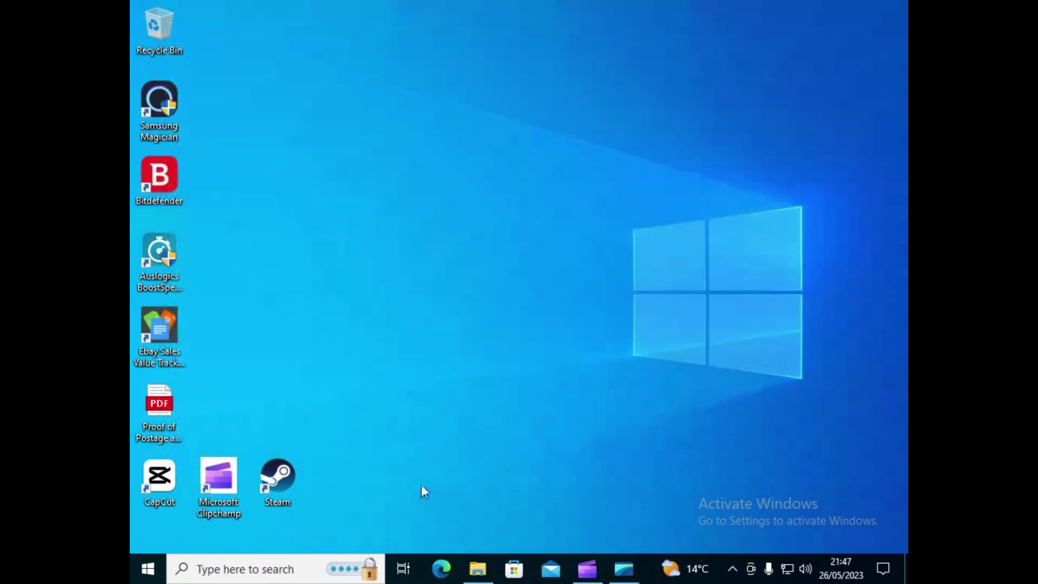
In File Explorer, go to Local Disk (C:) and open the AMD folder.
click(476, 569)
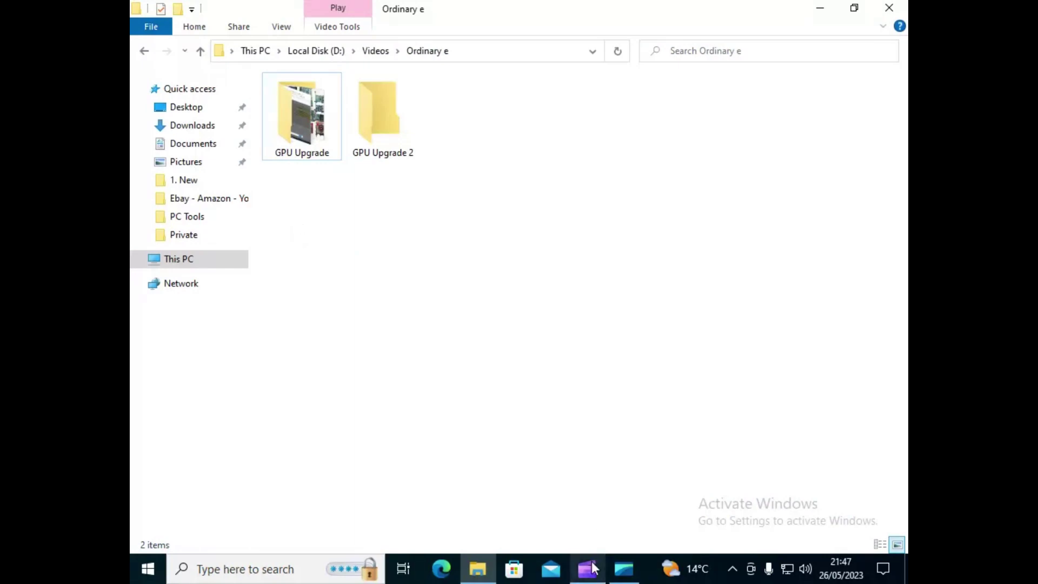
click(821, 7)
click(478, 569)
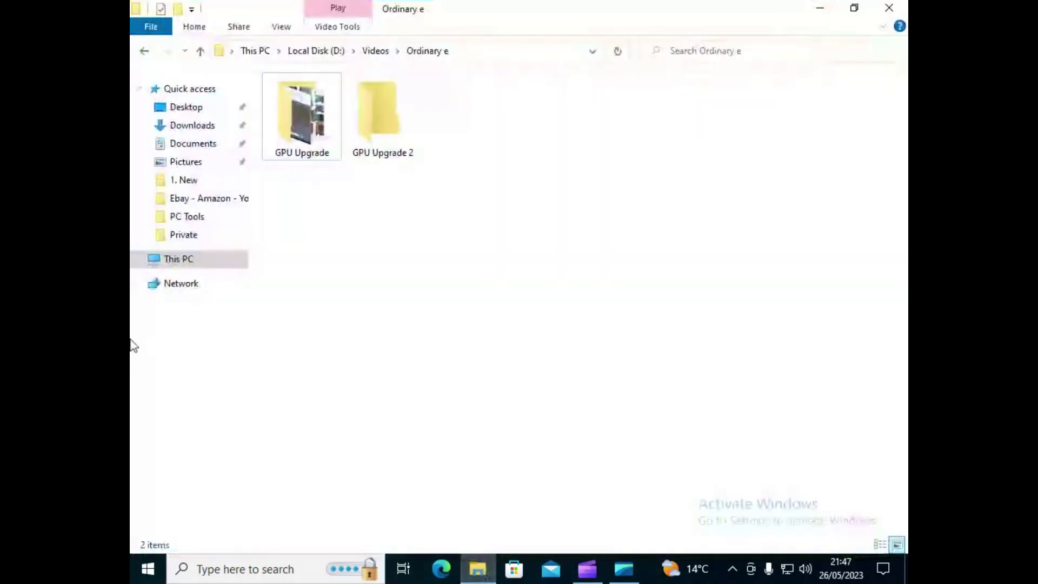
click(176, 259)
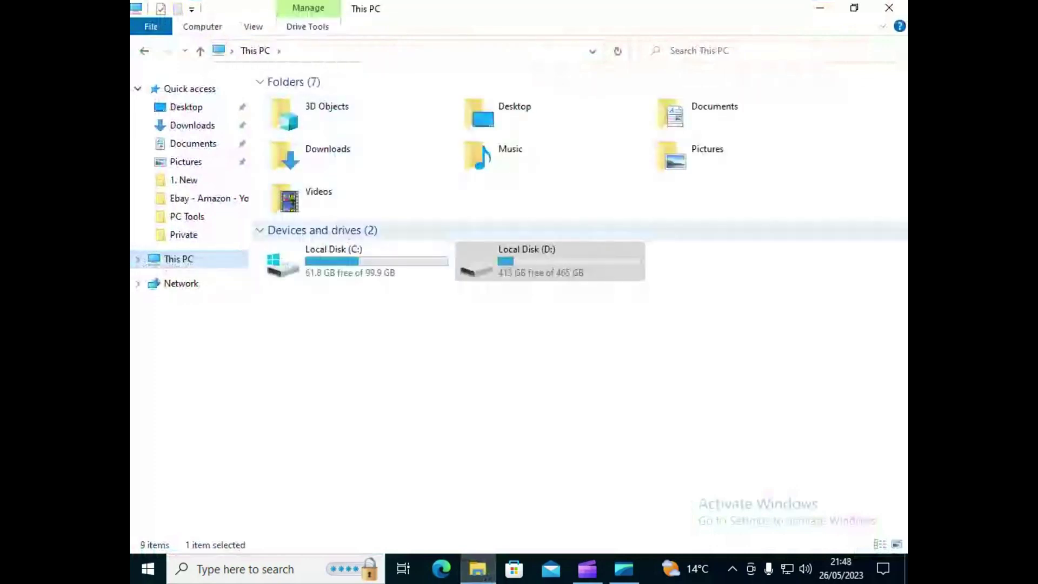
double_click(427, 269)
double_click(301, 131)
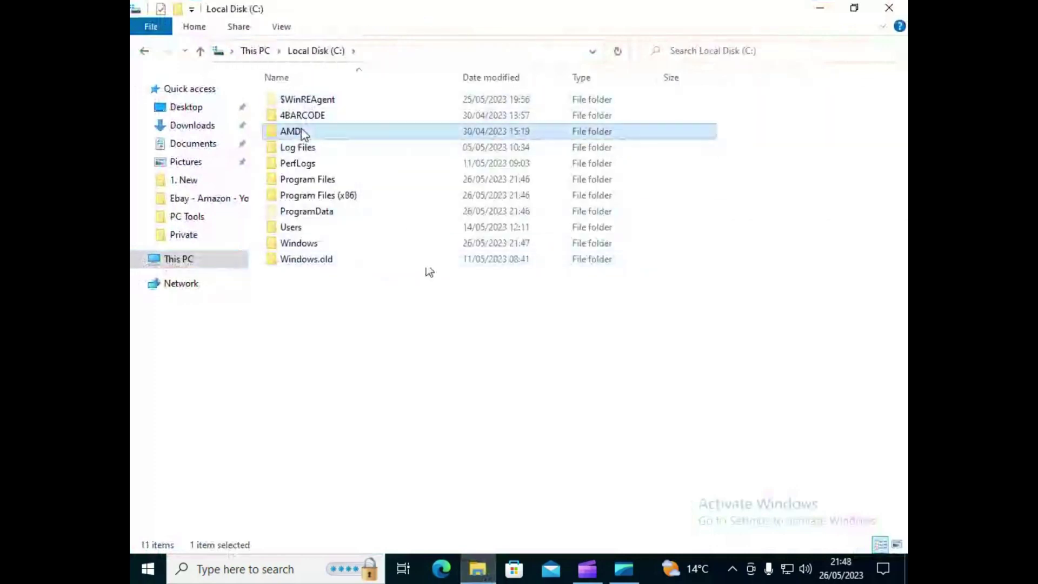
Look inside the AMD_Catalyst_13.4_Legacy_Beta_Vista_Win7_Win8 folder, return to Local Disk (C:), and delete the AMD folder.
double_click(331, 101)
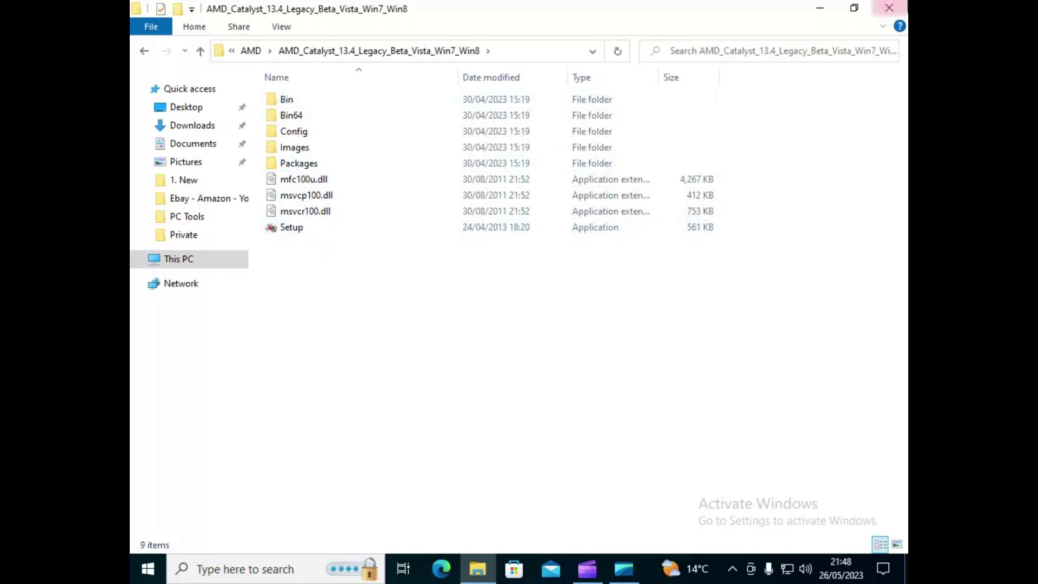
click(144, 51)
click(143, 50)
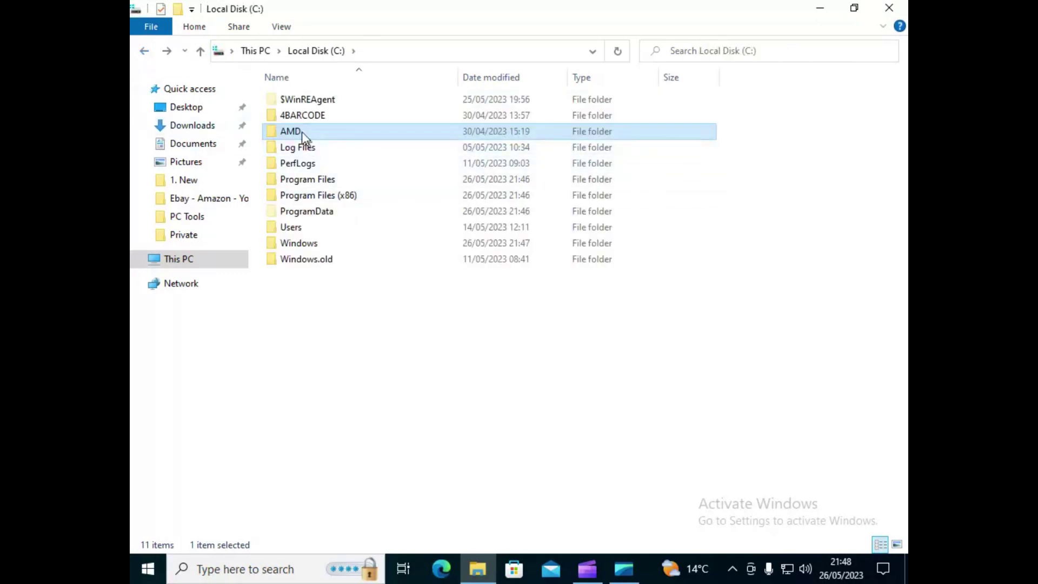
key(Delete)
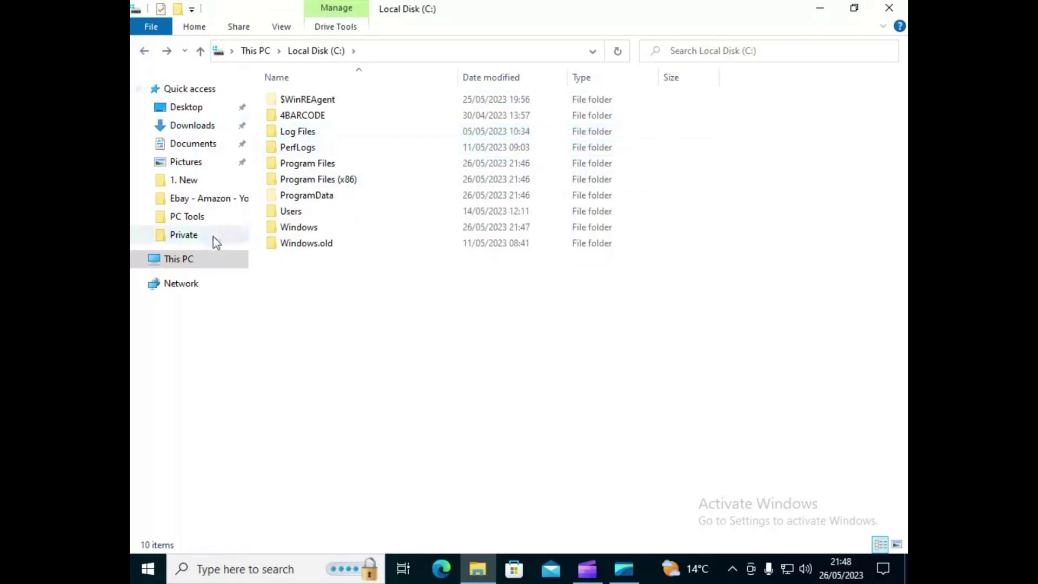
Delete the SteamSetup file from the Downloads folder and close File Explorer.
click(193, 128)
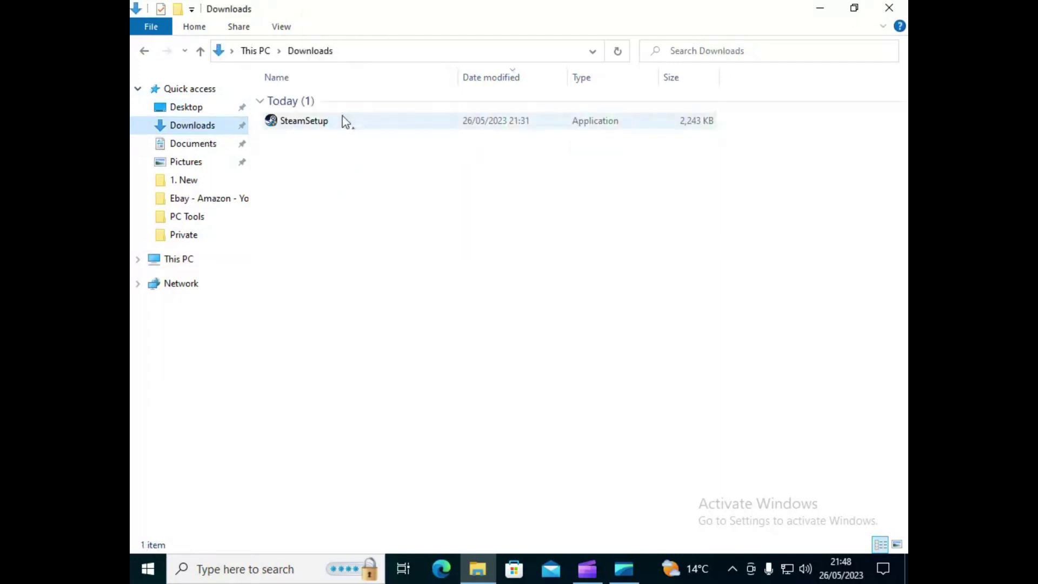
click(324, 126)
key(Delete)
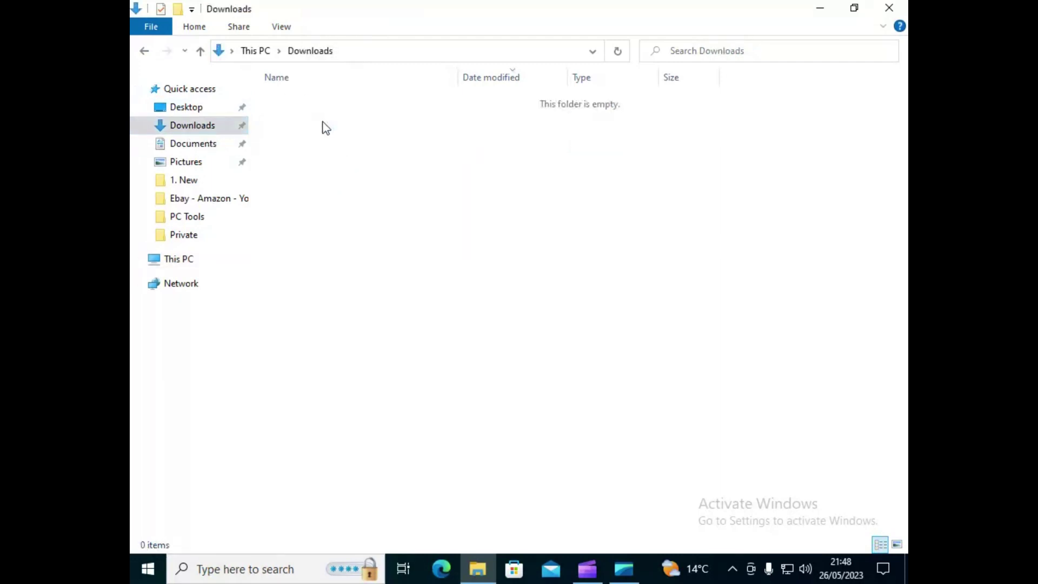
click(889, 7)
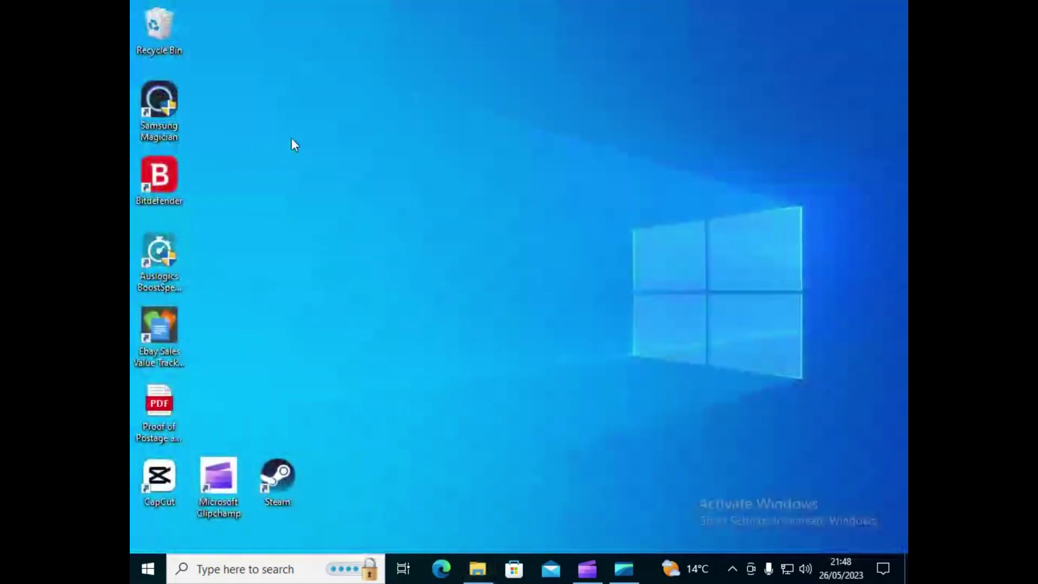
Permanently delete all items in the Recycle Bin, including the AMD folder and SteamSetup.
double_click(154, 27)
click(322, 97)
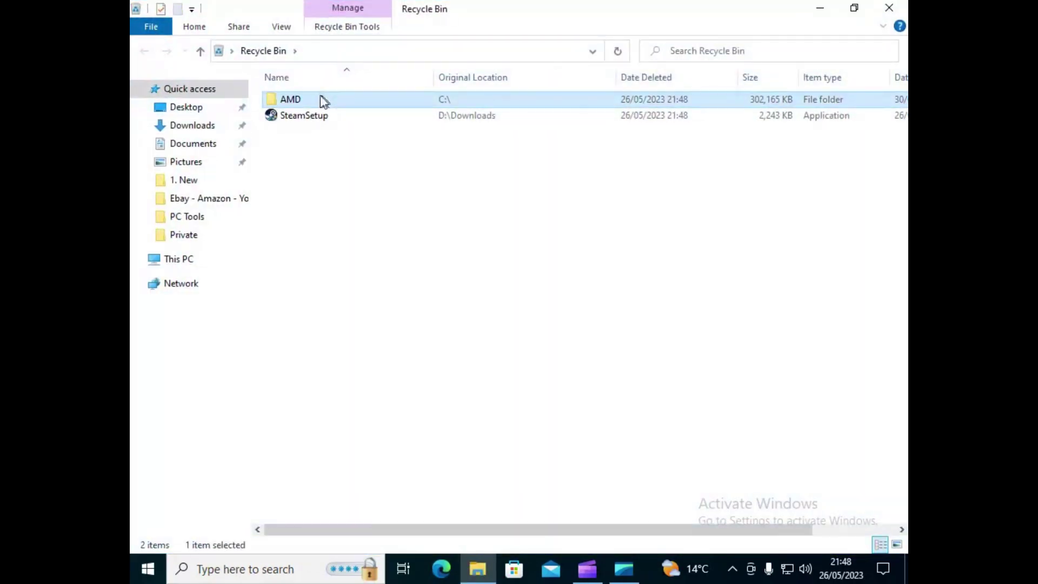
key(ctrl+a)
key(Delete)
key(Return)
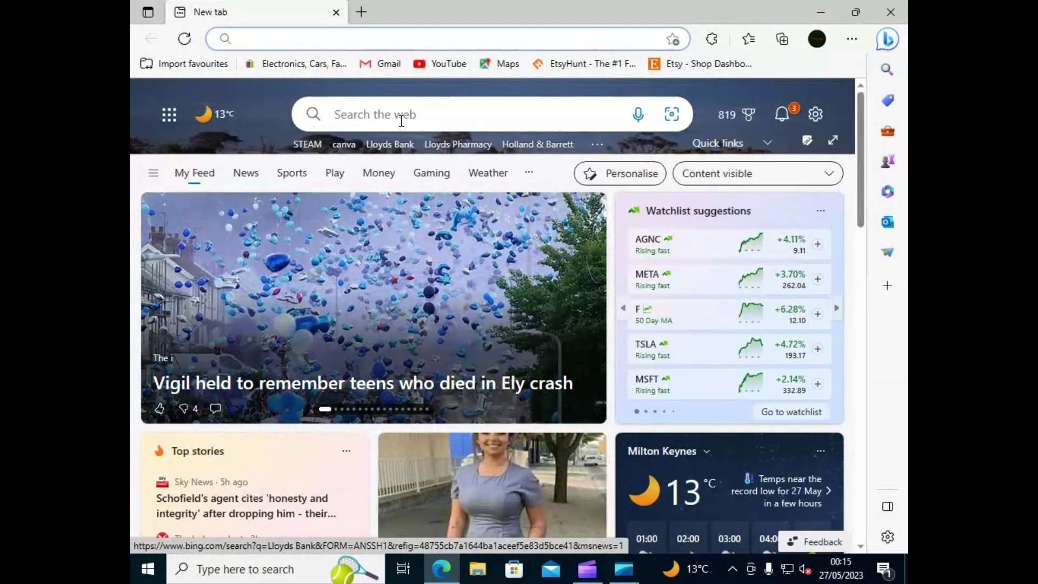
In Microsoft Edge, search for "asus gt710 gpu driver", look through the ASUS GT710-SL-2GD5 product page, and close it.
text(asus gt710 gpu driver)
key(Return)
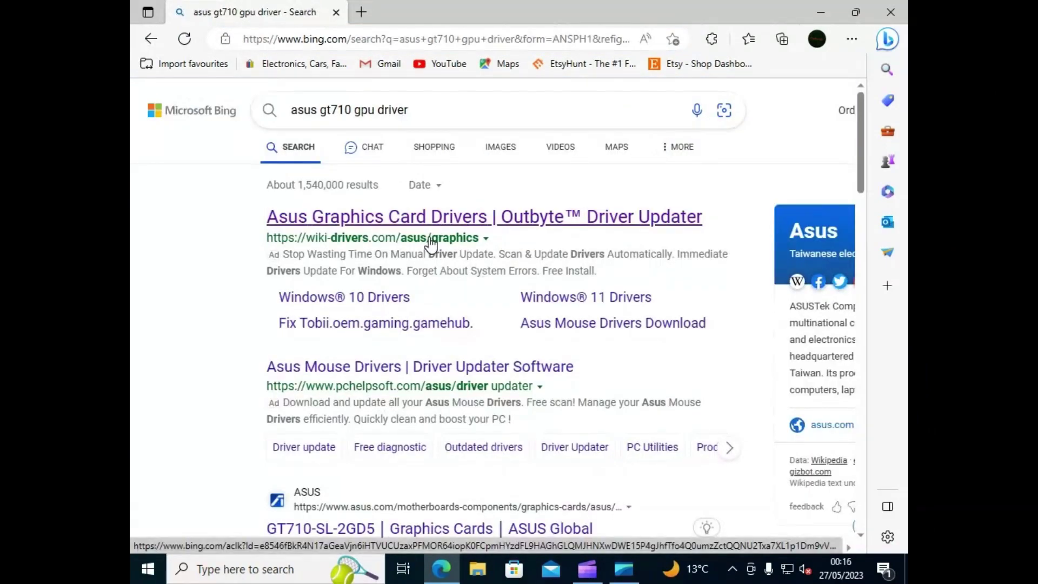
click(431, 244)
click(146, 38)
scroll(352, 297, down, 4)
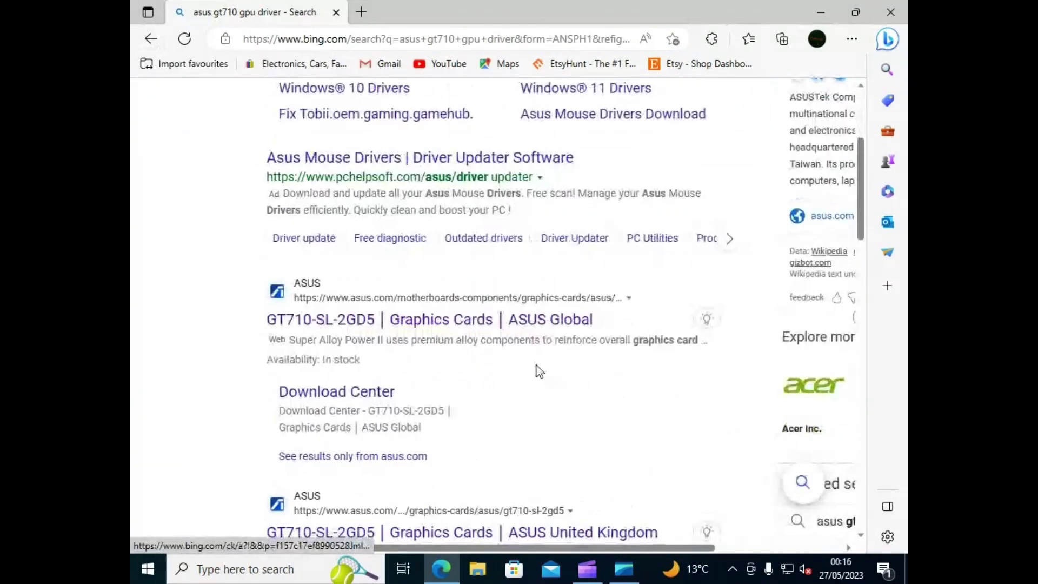
click(496, 212)
scroll(440, 316, down, 10)
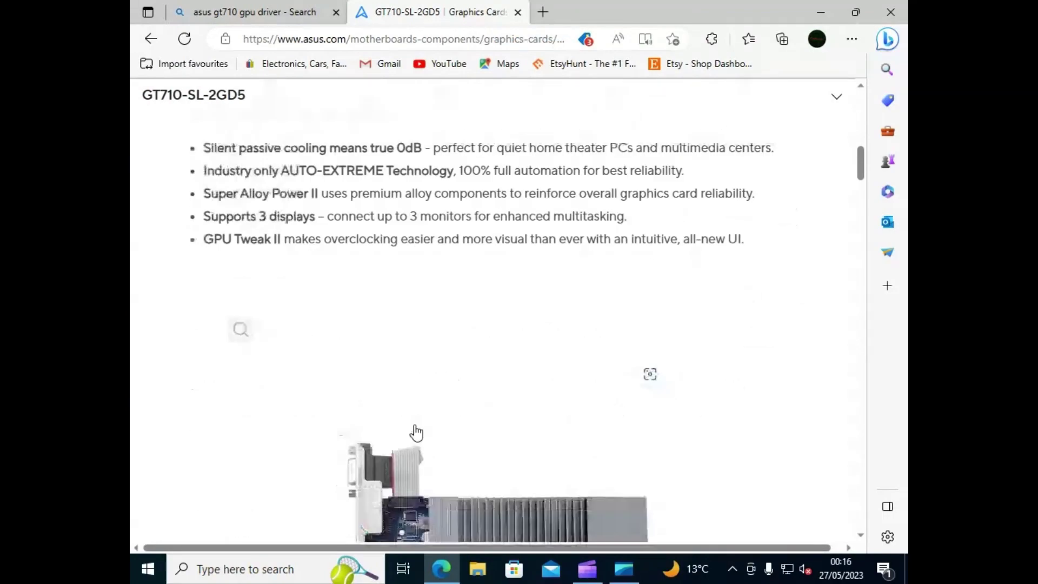
scroll(460, 421, up, 10)
click(518, 12)
Search the web for "nvidia drivers".
triple_click(352, 109)
text(nvidia)
key(Return)
scroll(406, 372, down, 3)
scroll(405, 372, up, 3)
click(336, 109)
text(drivers)
key(Return)
Open and close one of the NVIDIA driver results, and open the Official Drivers page on nvidia.co.uk.
click(406, 292)
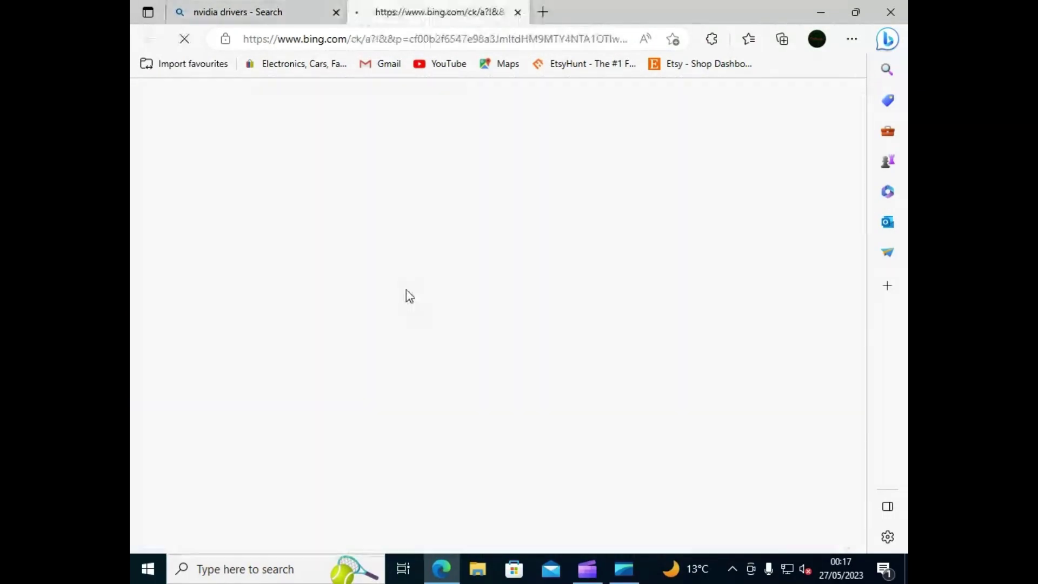
scroll(552, 262, down, 8)
scroll(552, 262, up, 8)
key(ctrl+w)
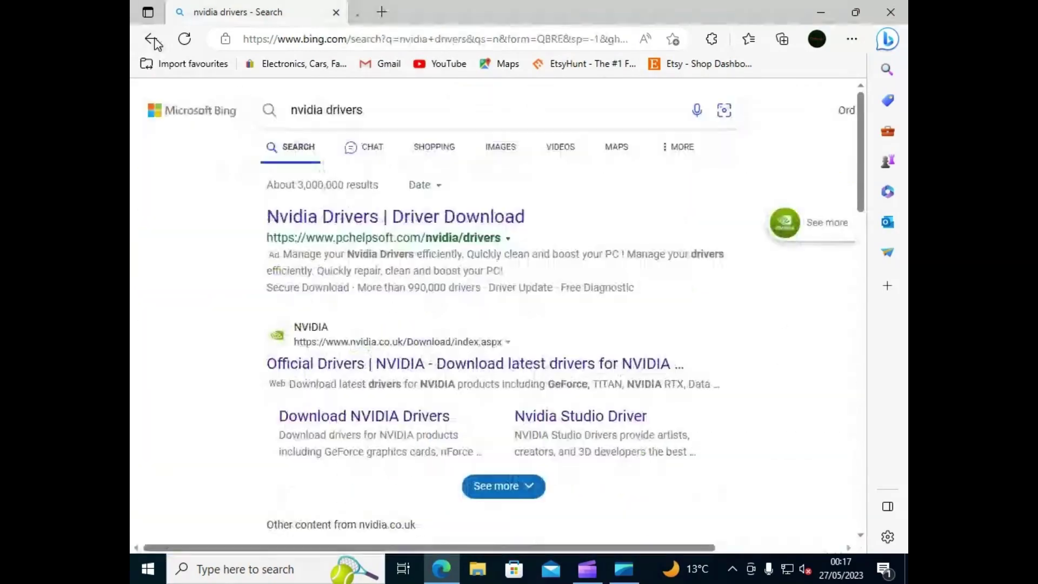
scroll(451, 254, down, 1)
click(449, 293)
Search for "asus gt710 gpu" in the search results tab and open the ASUS United Kingdom page for the GT710-SL-2GD5.
click(248, 12)
scroll(371, 139, up, 1)
triple_click(416, 113)
text(asus)
key(Return)
click(416, 110)
key(BackSpace)
key(BackSpace)
key(BackSpace)
key(BackSpace)
key(BackSpace)
key(BackSpace)
key(BackSpace)
key(Return)
scroll(417, 319, down, 5)
click(417, 303)
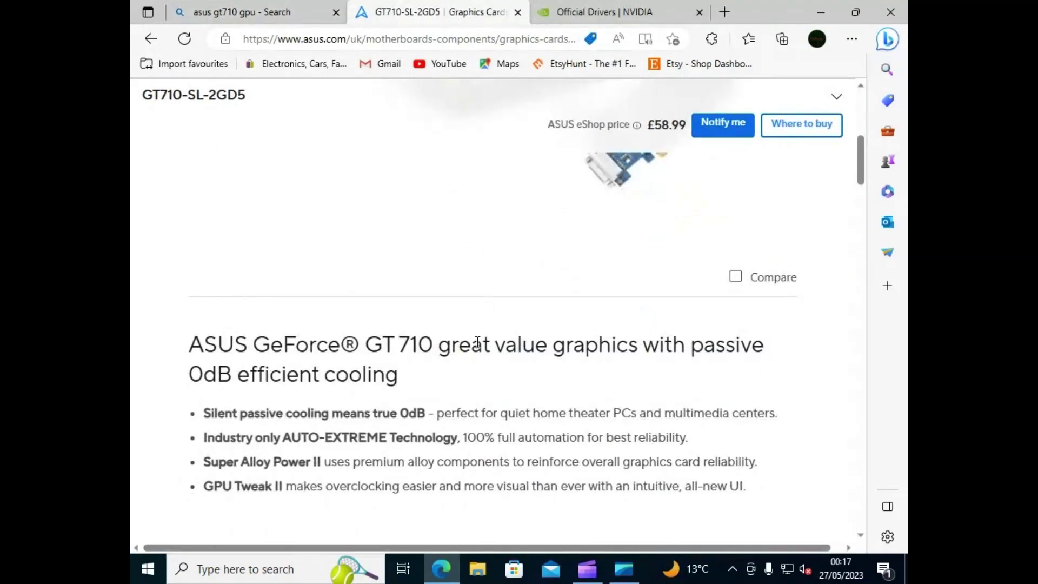
On the NVIDIA Driver Downloads page, select GeForce 700 Series and the GeForce GT 710 product.
click(656, 16)
click(557, 219)
click(509, 421)
click(557, 241)
click(519, 392)
Check the Download Type options and read the SD / GRD help note.
click(557, 285)
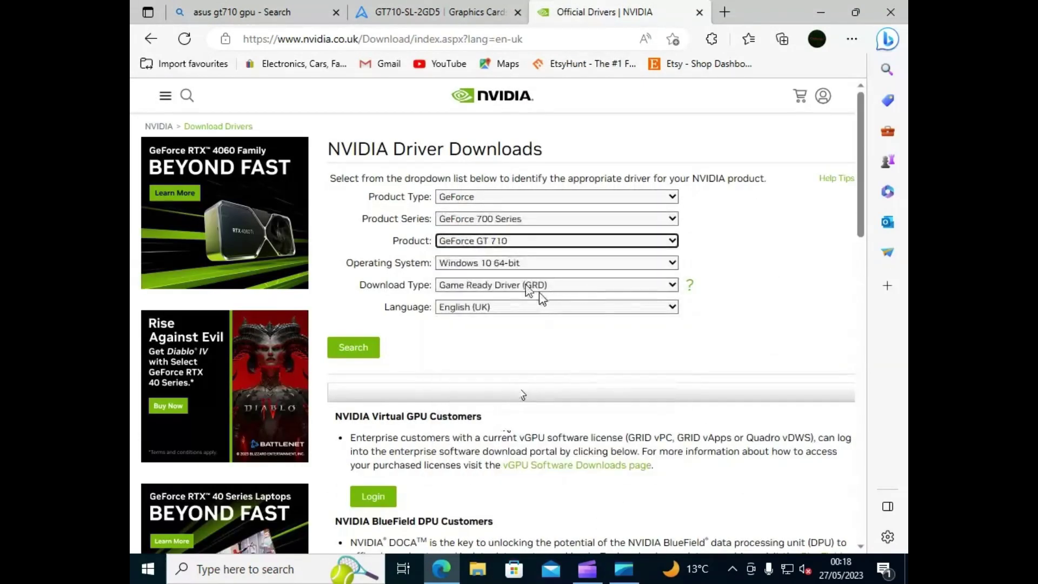
click(529, 297)
click(690, 285)
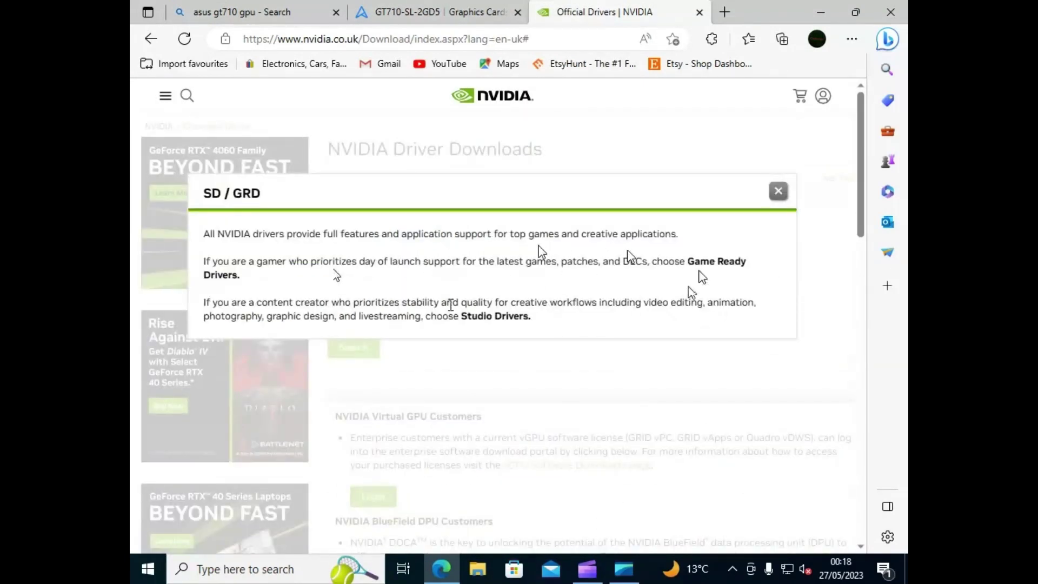
click(779, 191)
Choose the driver's download type and search for the matching GeForce GT 710 driver.
click(557, 285)
click(465, 309)
scroll(480, 341, down, 2)
click(578, 213)
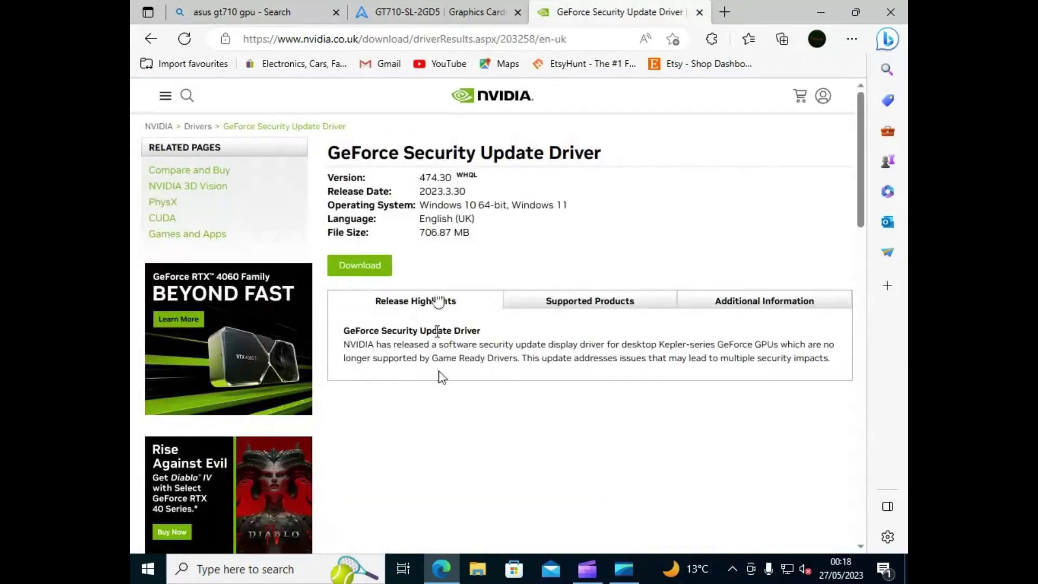
Download the GeForce Security Update Driver version 474.30.
scroll(440, 371, down, 1)
click(373, 193)
click(598, 266)
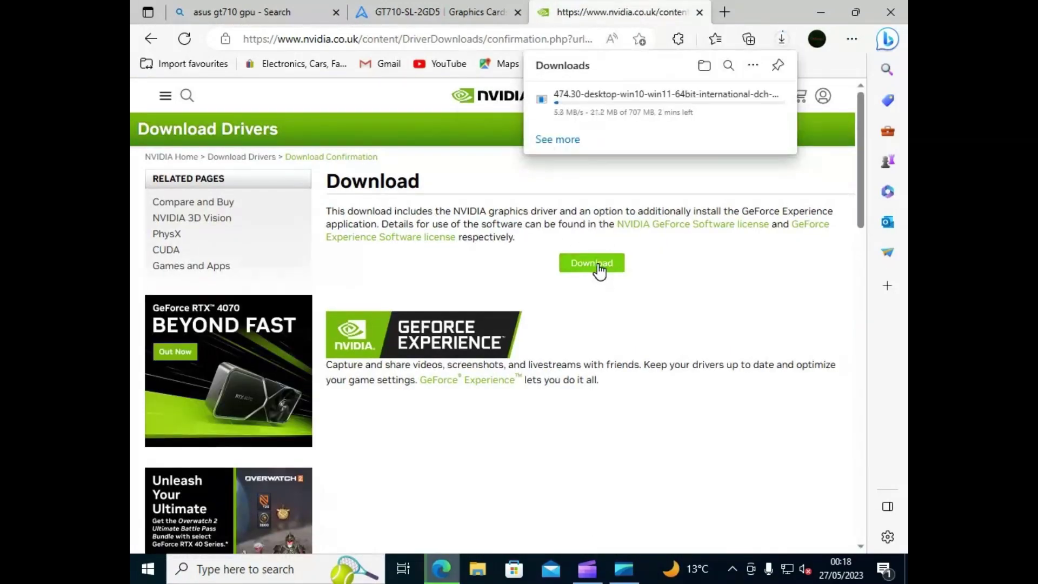
Open the GeForce Experience page, download the application, and launch its installer.
click(603, 373)
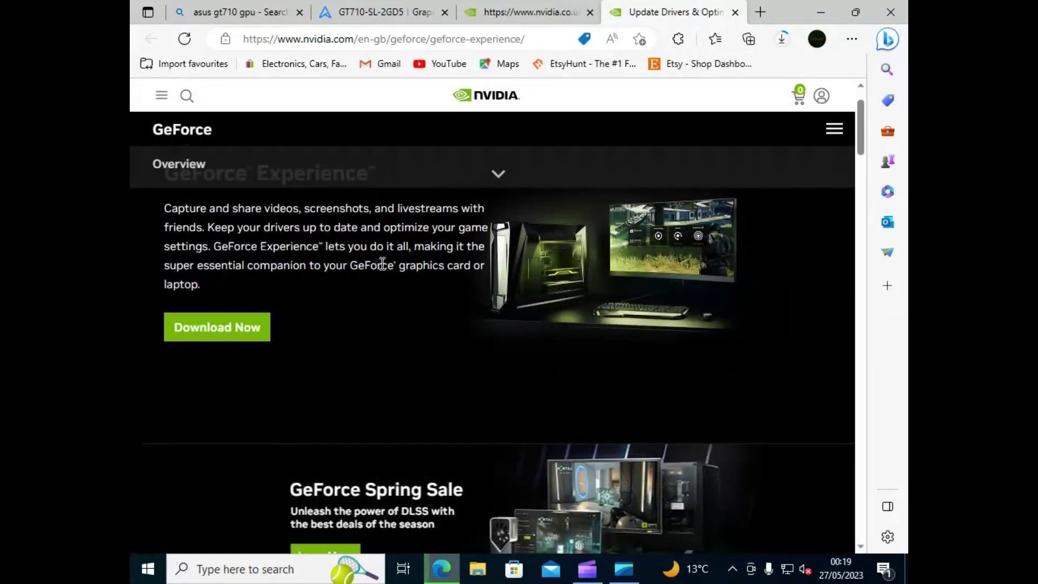
scroll(245, 275, up, 1)
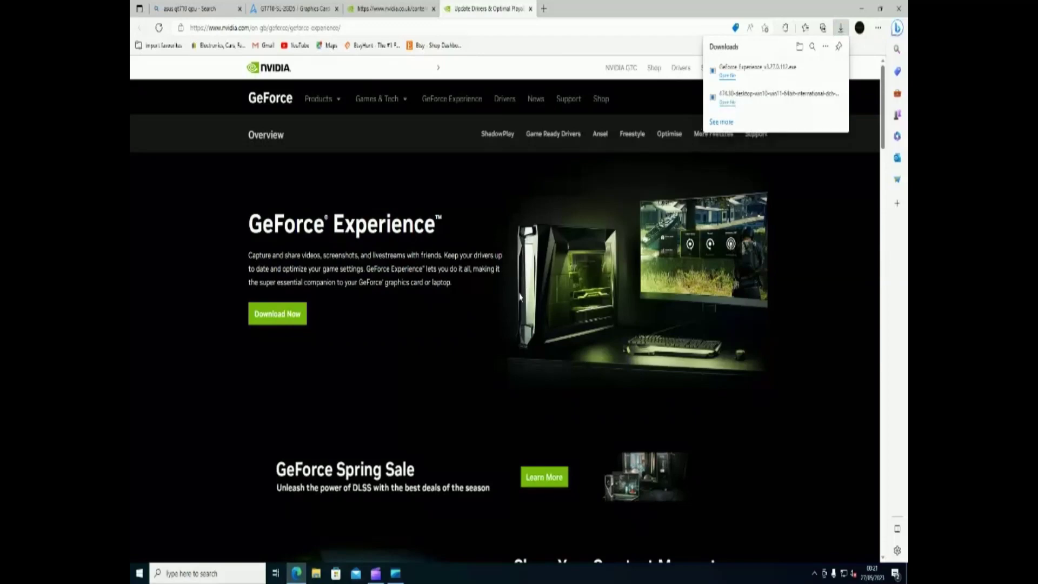
click(728, 76)
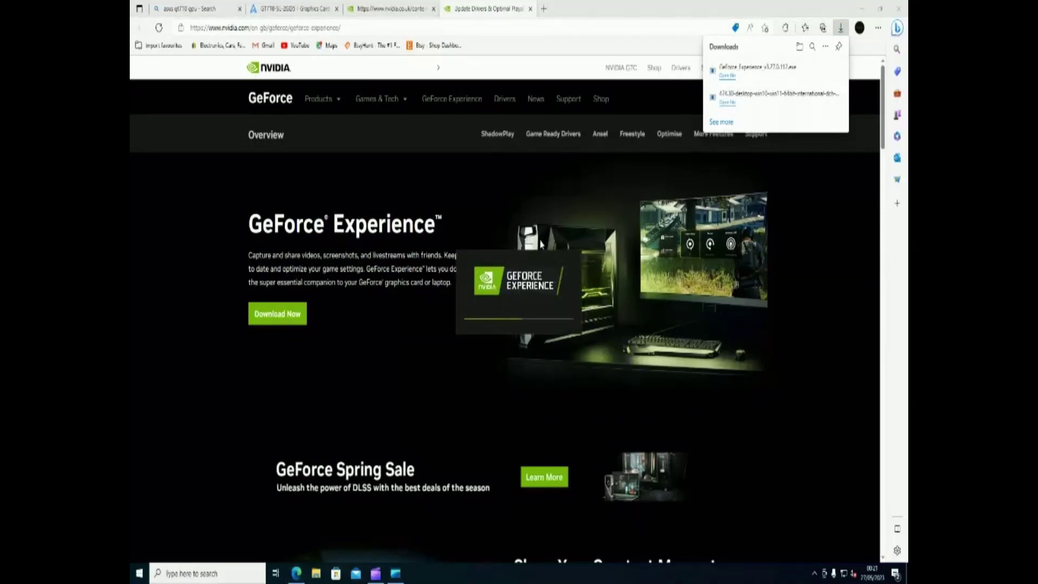
click(582, 321)
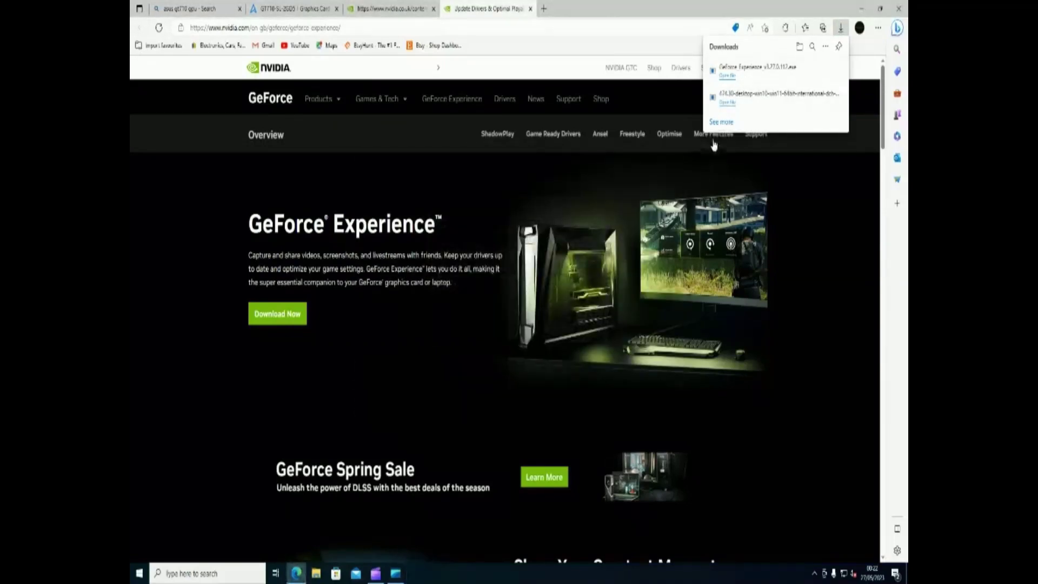
Run the downloaded 474.30 driver package, show the desktop, and start its extraction.
click(730, 103)
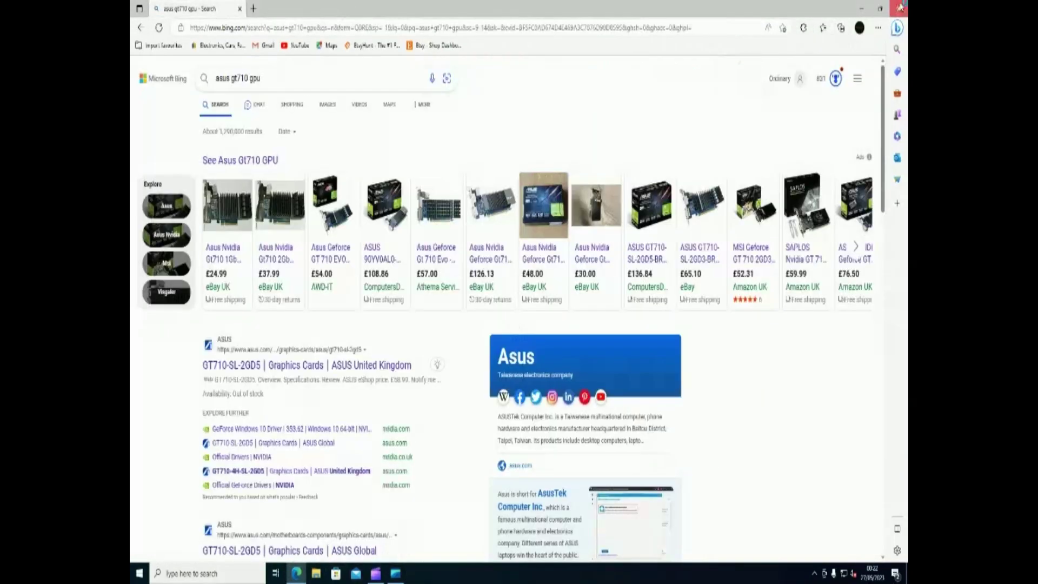
key(super+d)
click(520, 295)
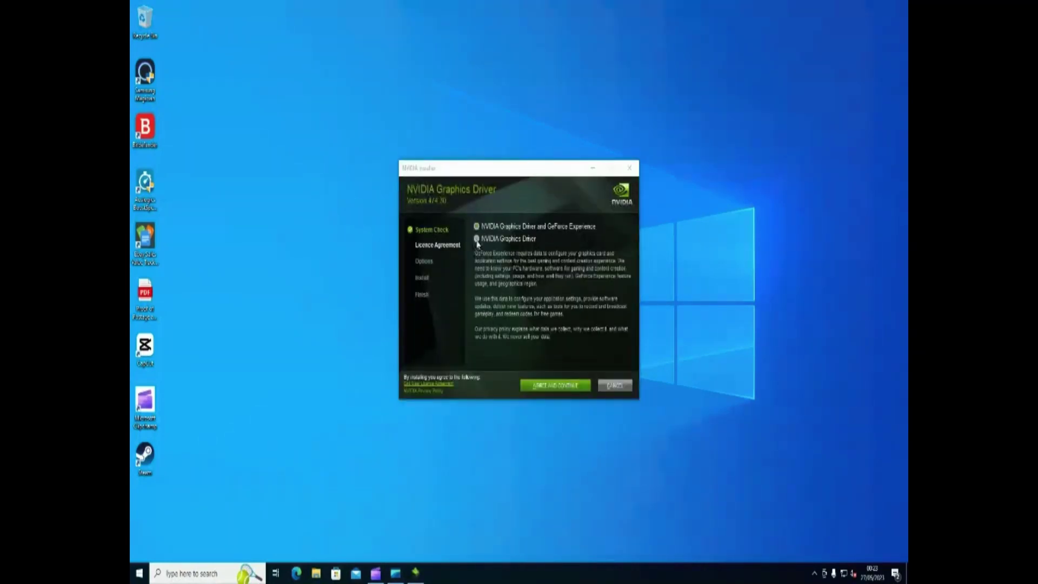
Accept the licence, install NVIDIA Graphics Driver 474.30, and finish with the GeForce Experience desktop shortcut and launch options enabled.
click(476, 238)
click(553, 384)
click(573, 385)
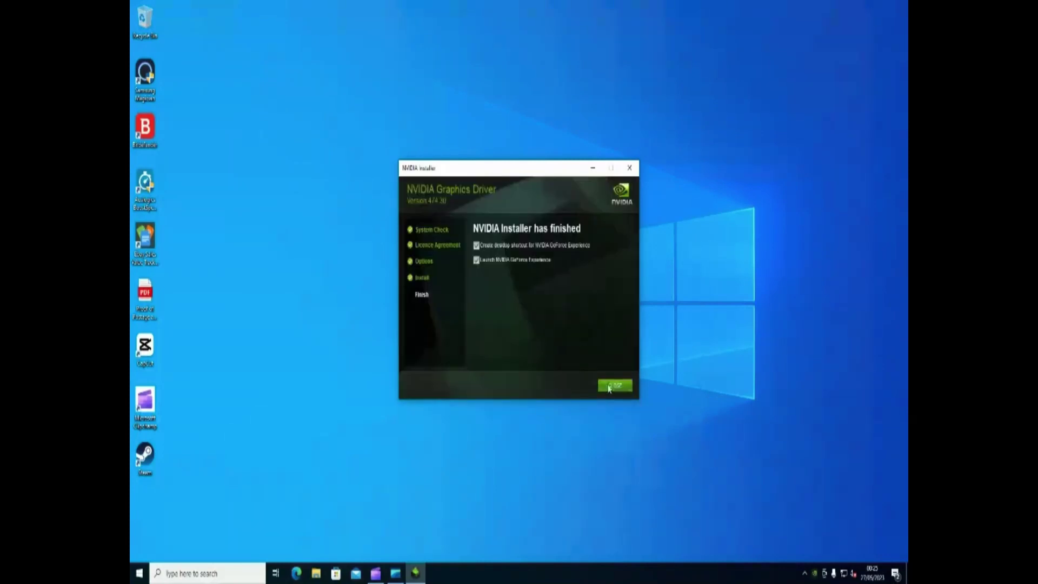
click(610, 385)
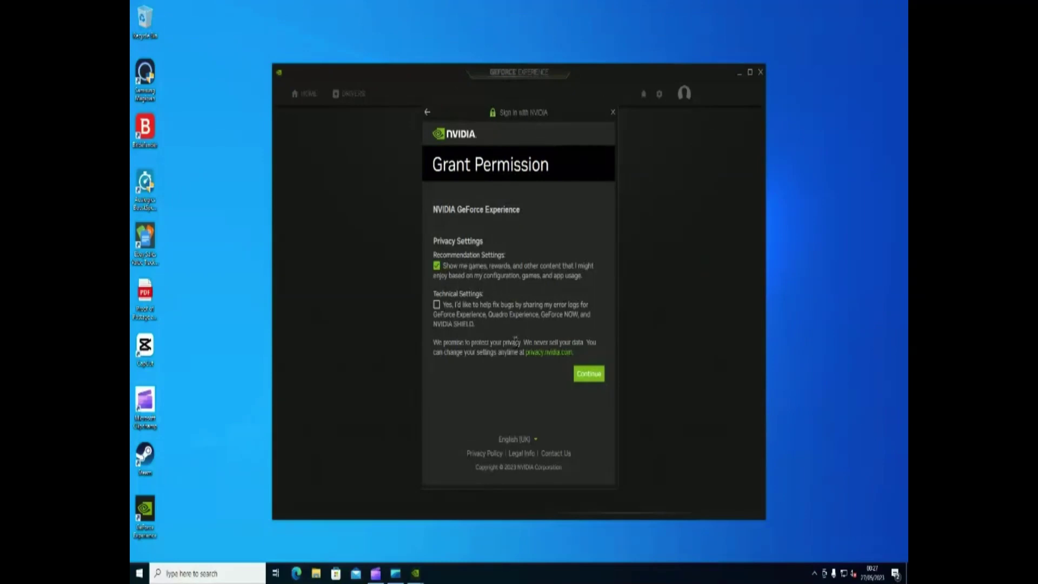
Grant GeForce Experience permission with the default privacy settings, continue past email verification, and get through the introductory screens.
click(589, 374)
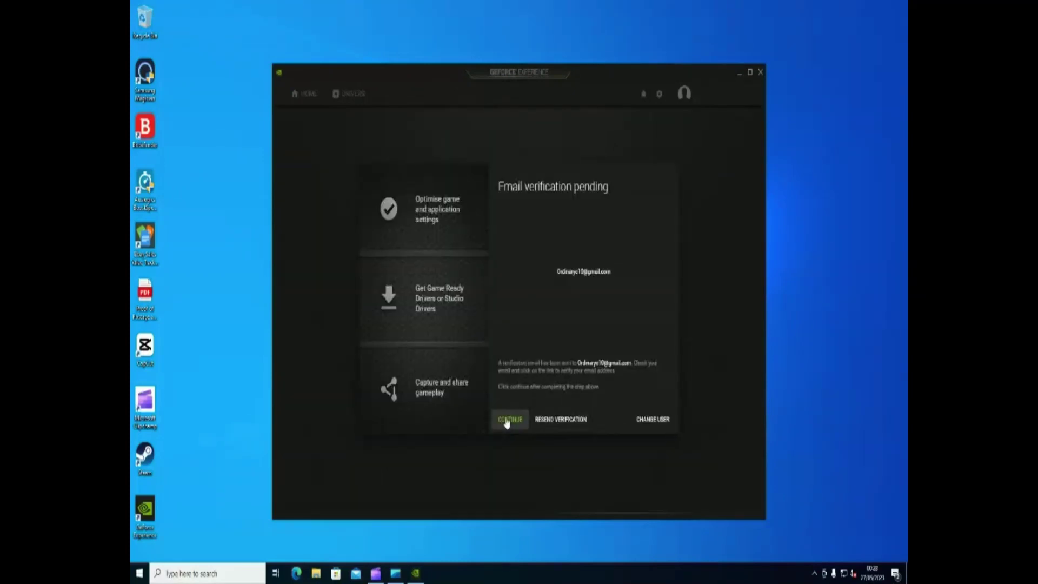
click(507, 422)
click(653, 419)
click(436, 171)
click(480, 171)
click(655, 171)
Check the Drivers page in GeForce Experience and close the application.
click(349, 93)
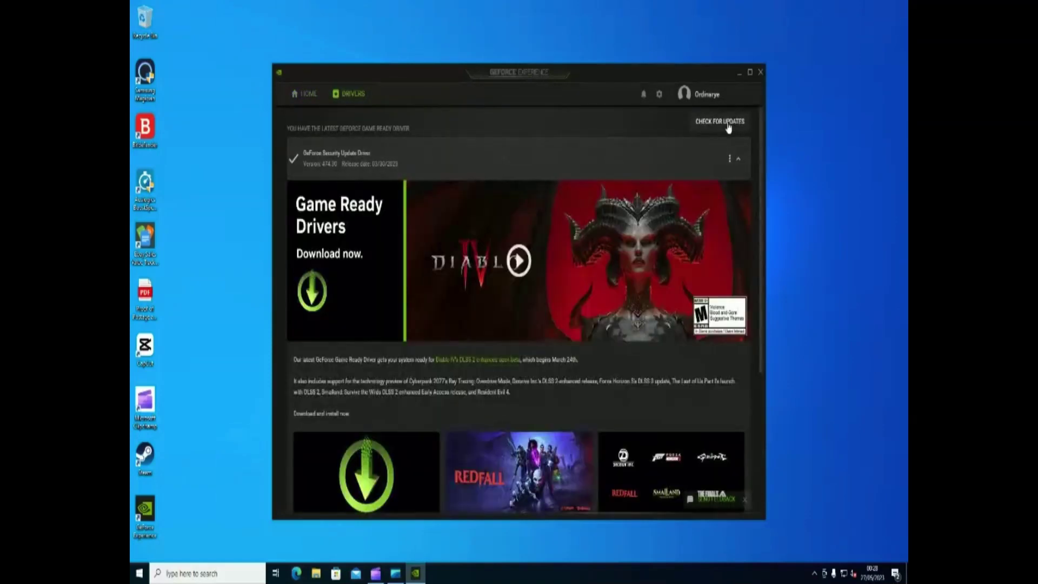
click(760, 72)
Review the graphics card's display and component details in the NVIDIA Control Panel's System Information, and close it.
click(238, 574)
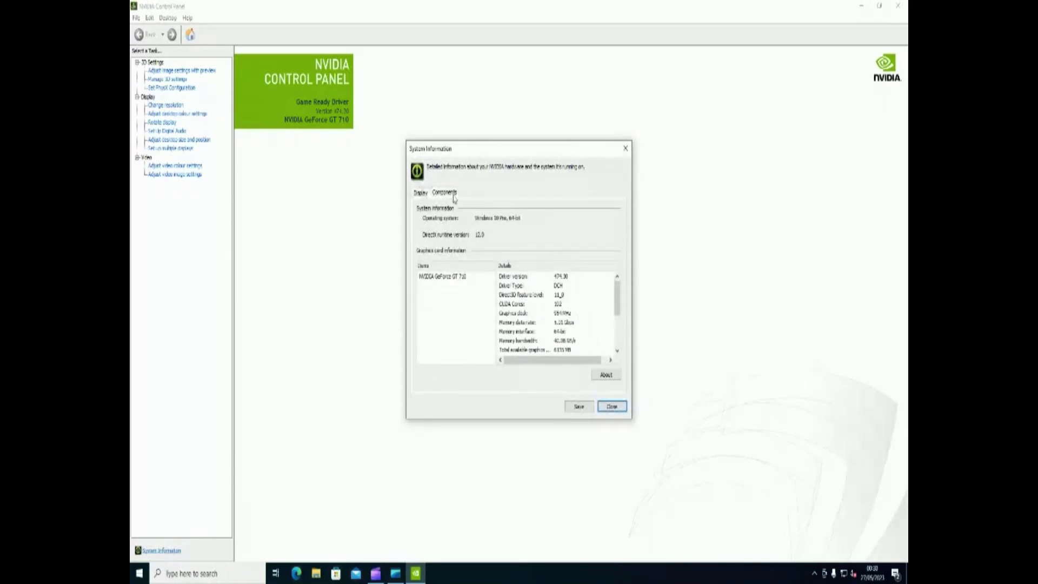
click(444, 193)
scroll(563, 314, down, 3)
click(611, 406)
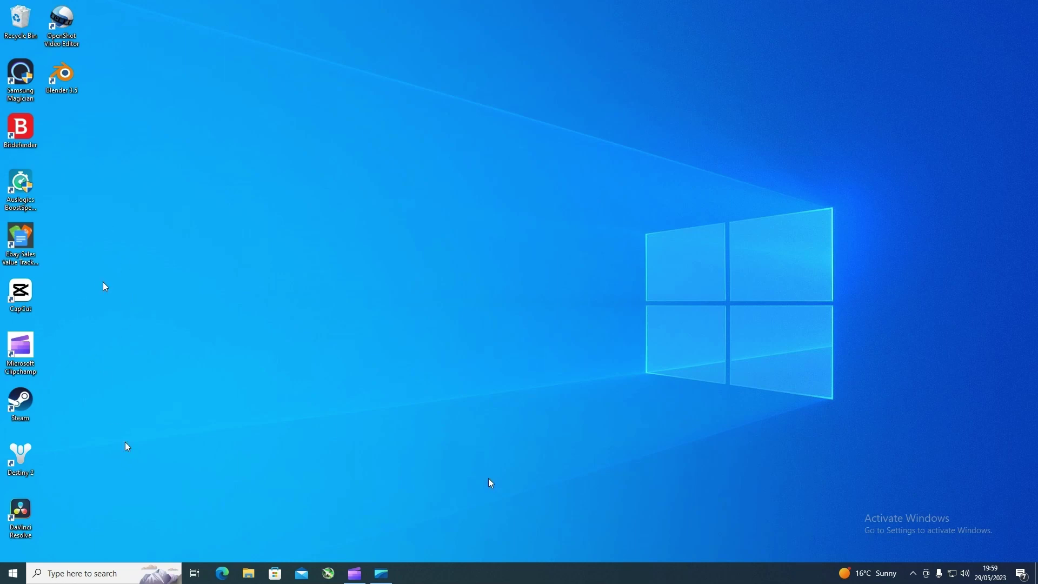
Launch DaVinci Resolve, create a new project named Untitled Project 1, and close the program.
click(21, 511)
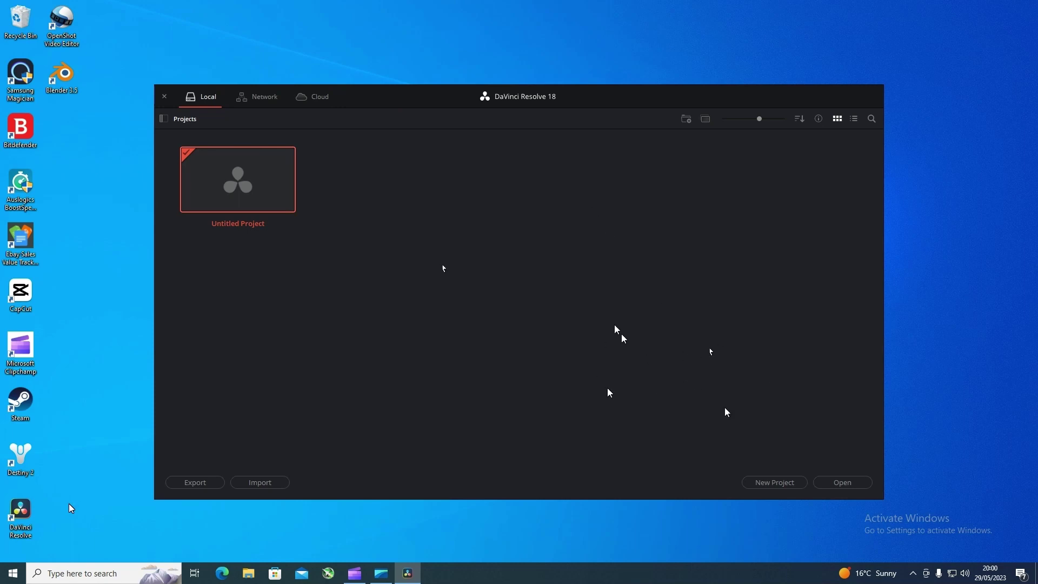
click(774, 483)
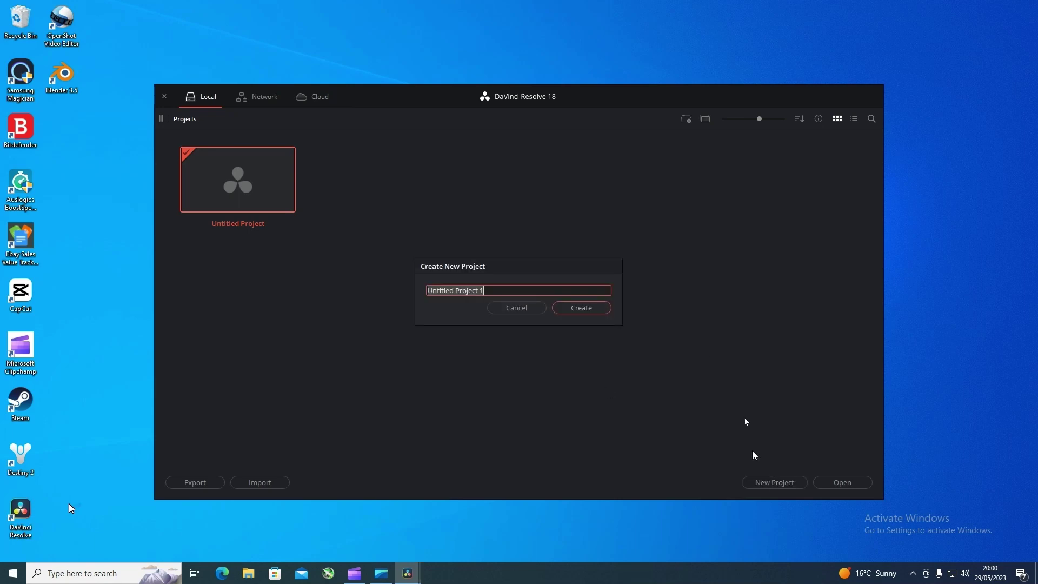
click(571, 308)
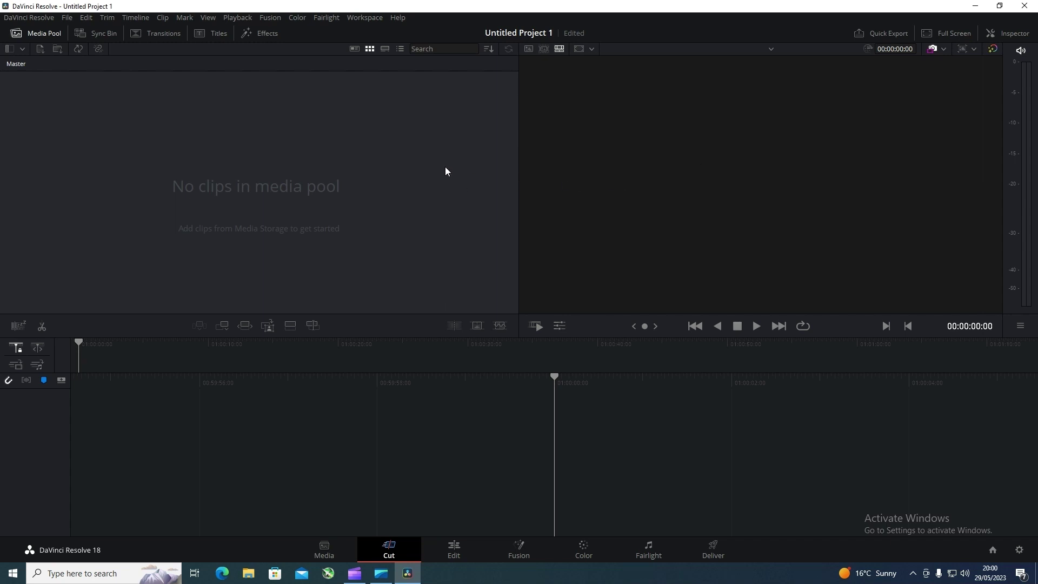
click(1031, 6)
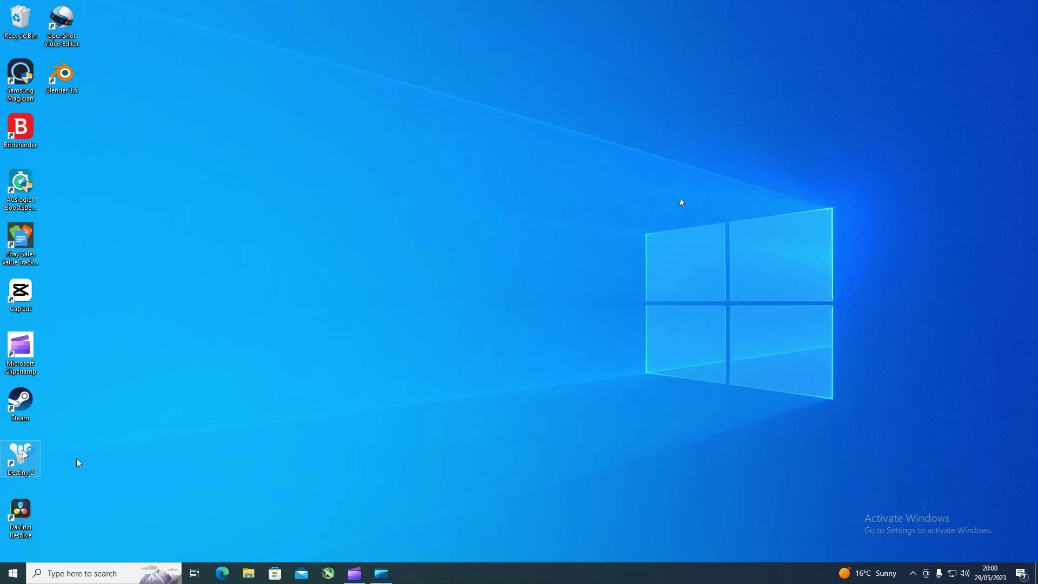
Launch Destiny 2 from the desktop.
double_click(22, 450)
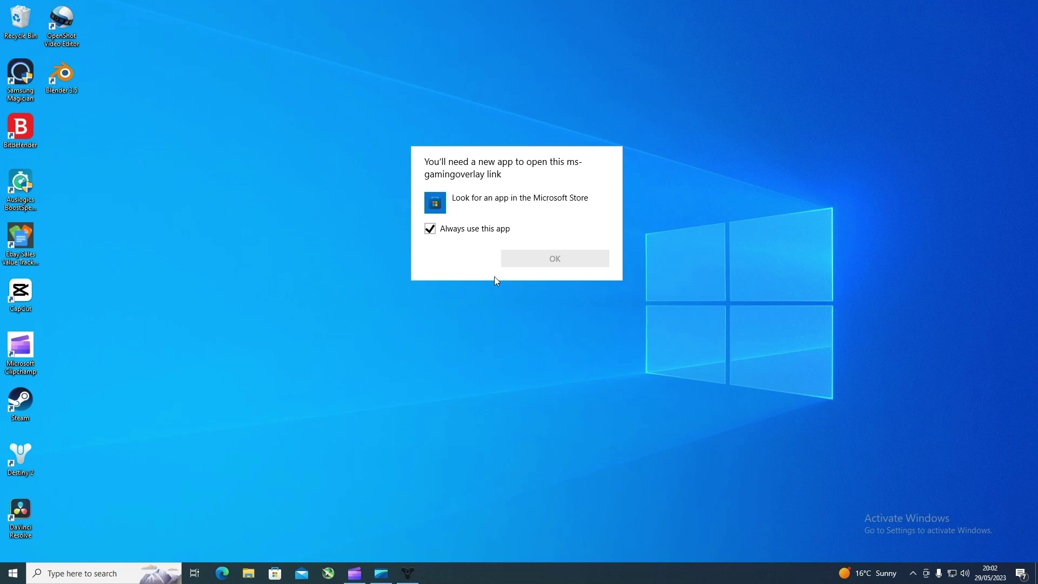
Try to confirm the app prompt for the ms-gamingoverlay link while Destiny 2 starts.
click(549, 259)
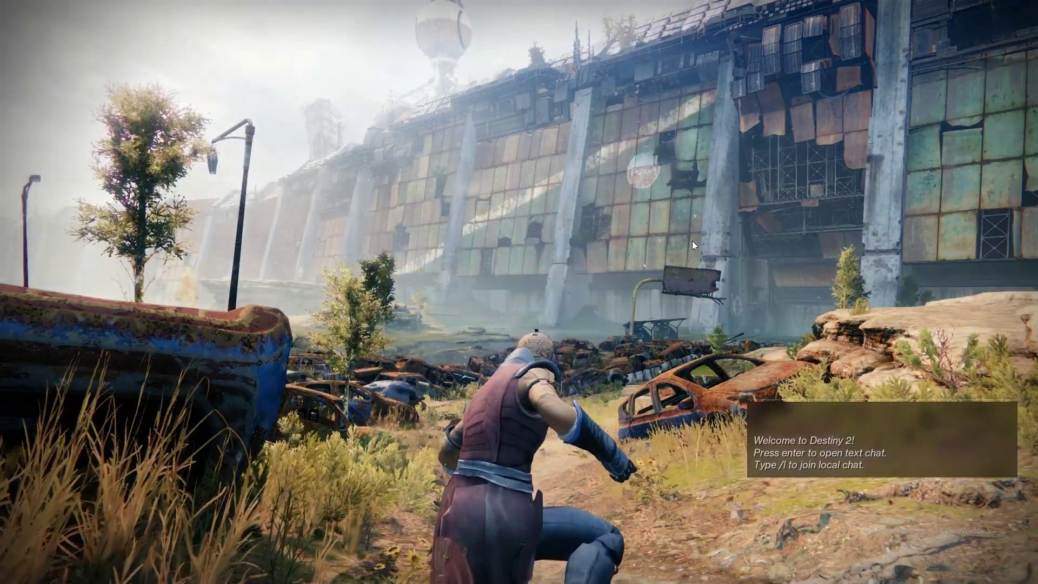
Walk the Destiny 2 character along the dirt path to the yellow wrecked van, heading for the Enter the Cosmodrome objective marker.
key(w)
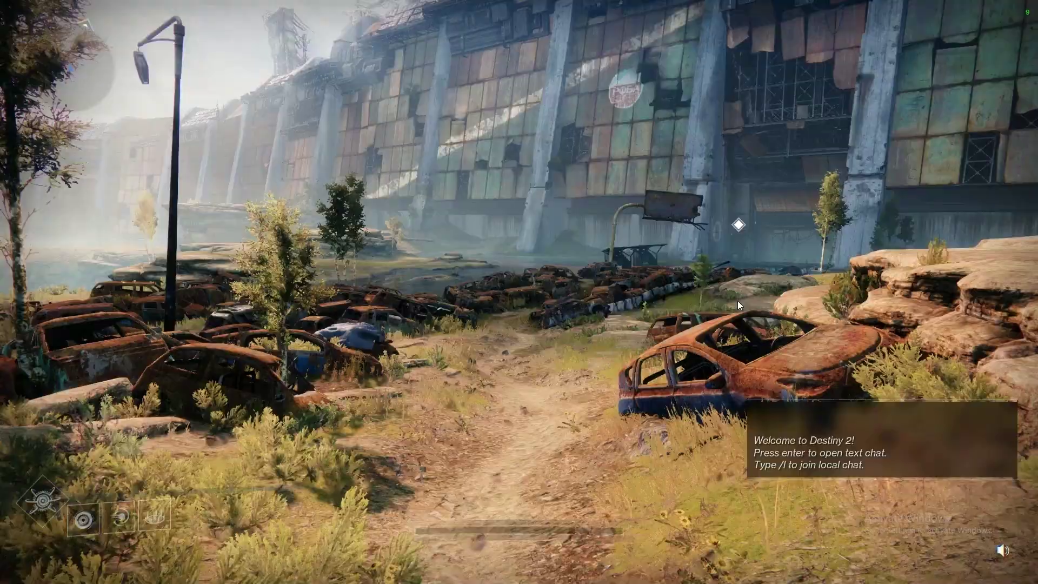
key(w)
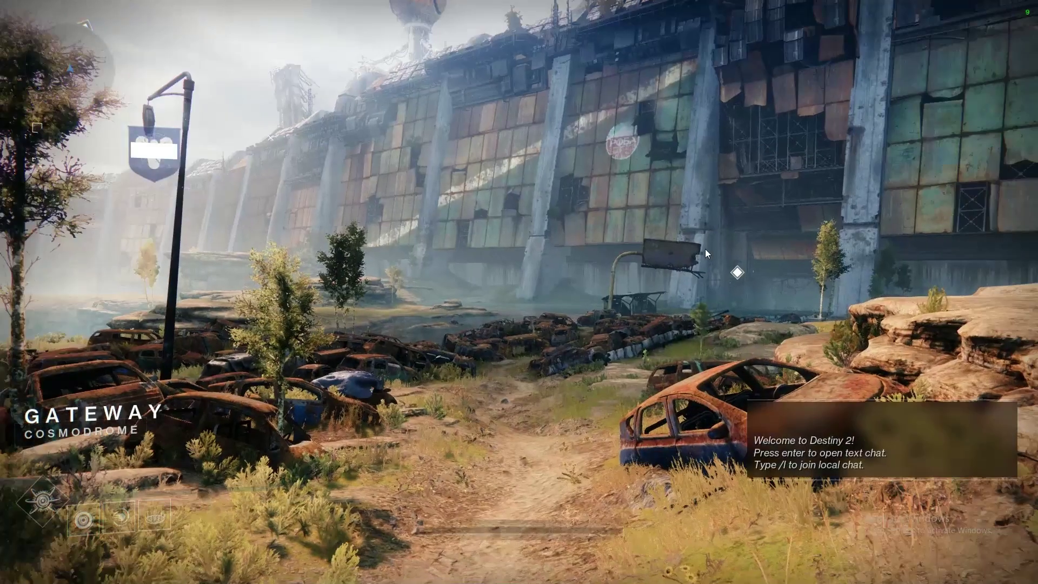
key(w)
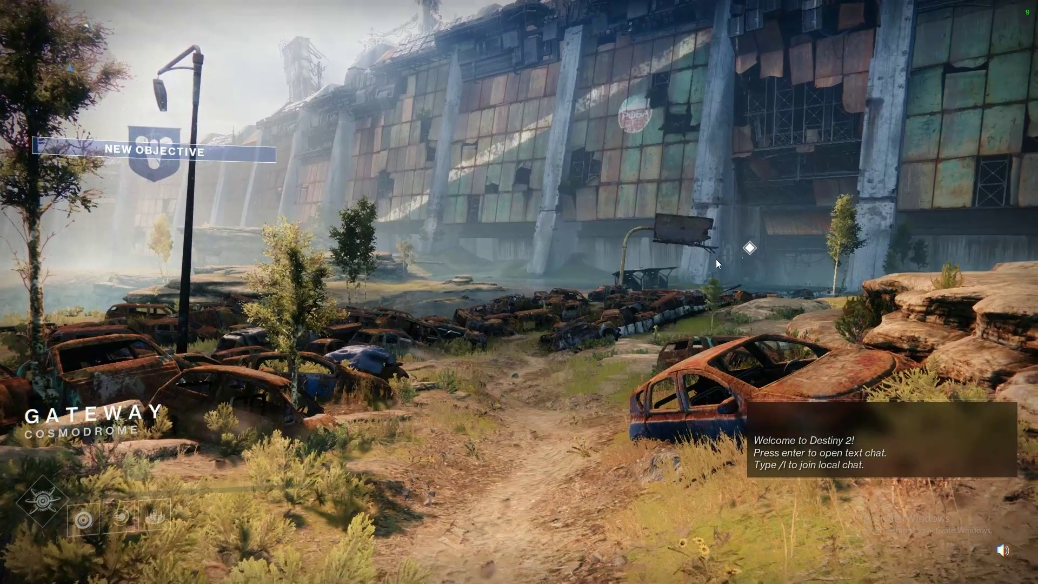
key(w)
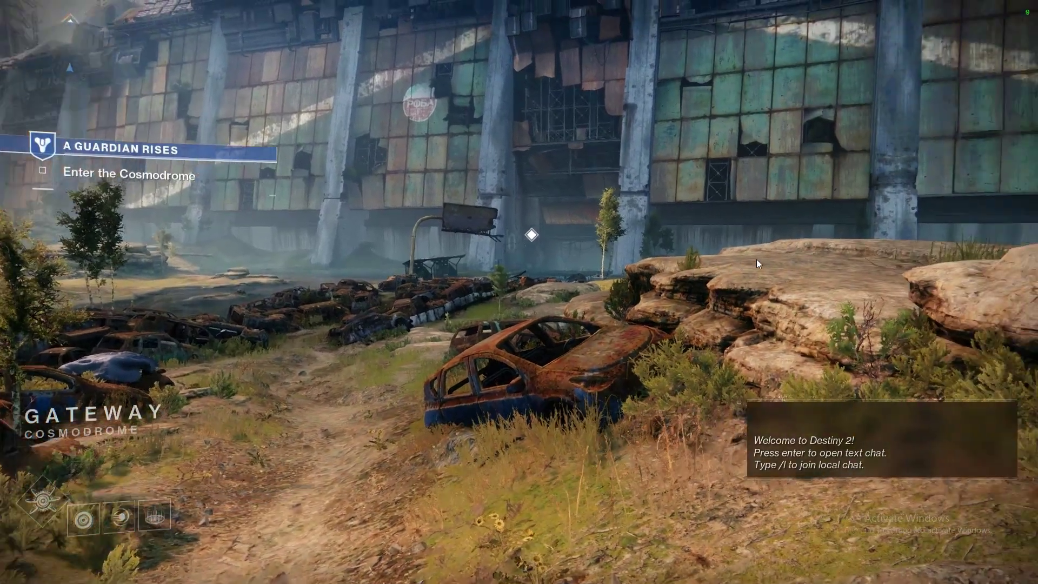
key(w)
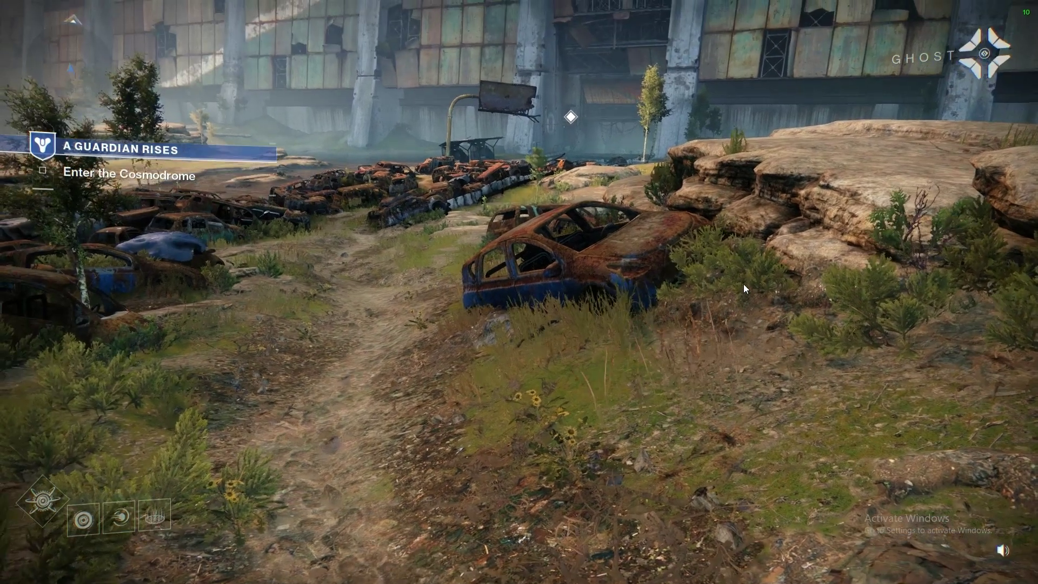
key(w)
key(w)
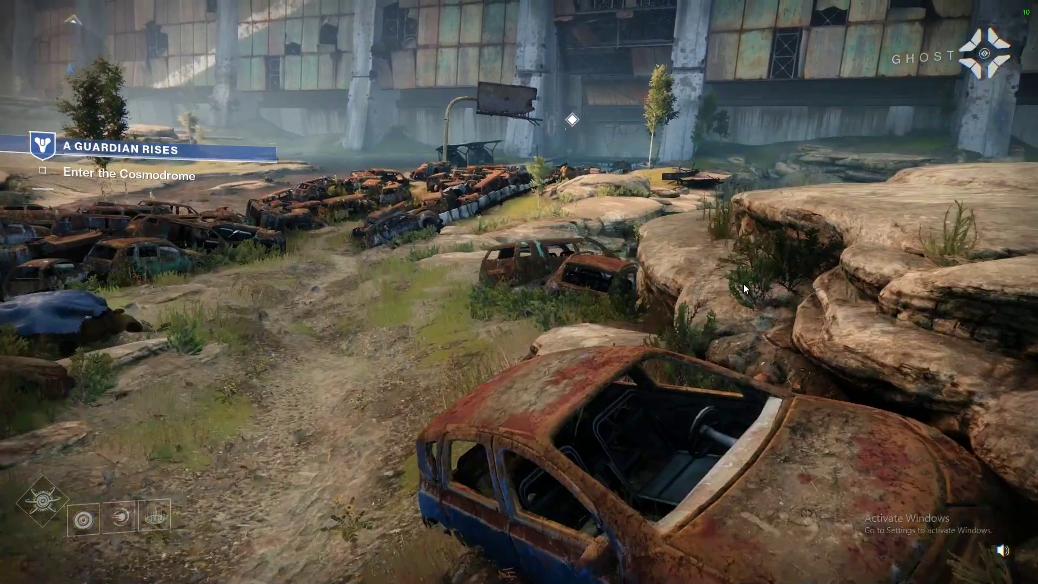
key(w)
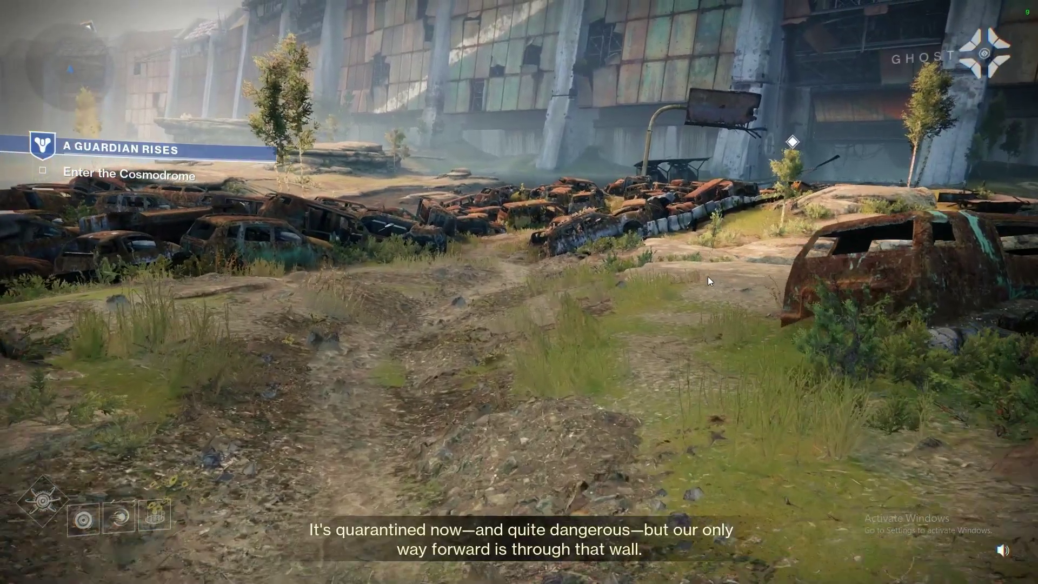
key(w)
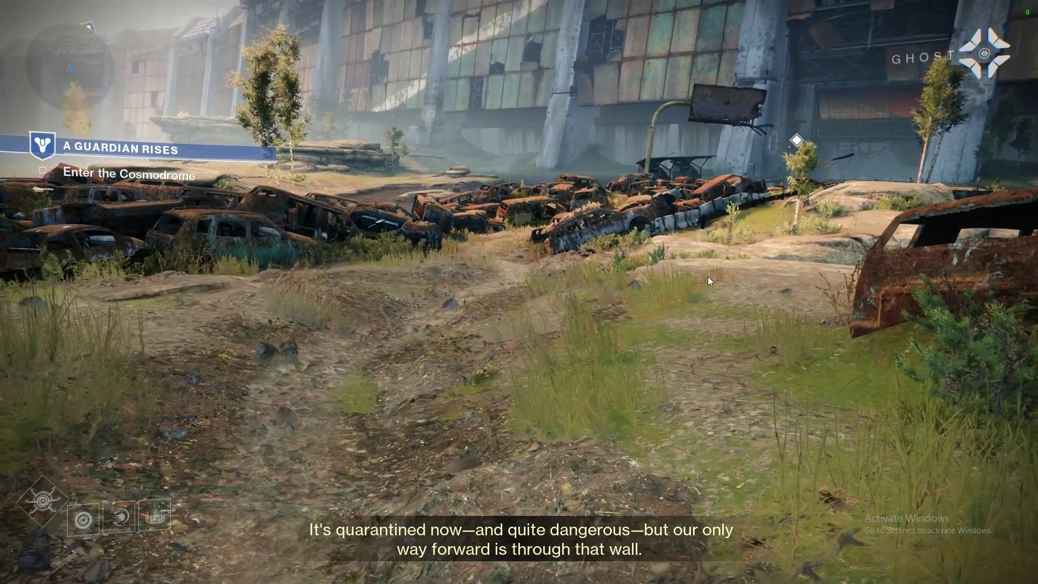
key(w)
key(w)
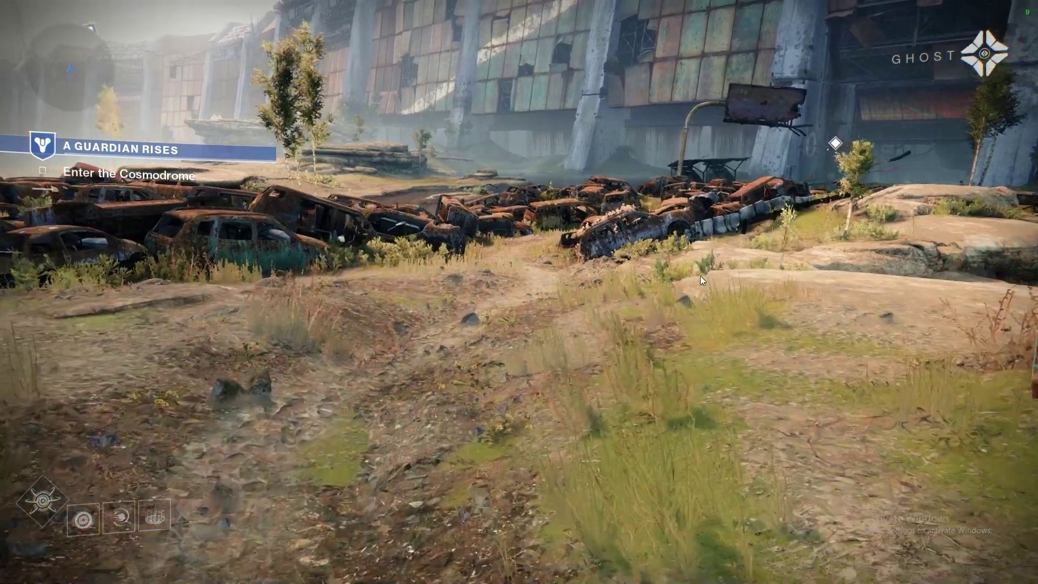
key(w)
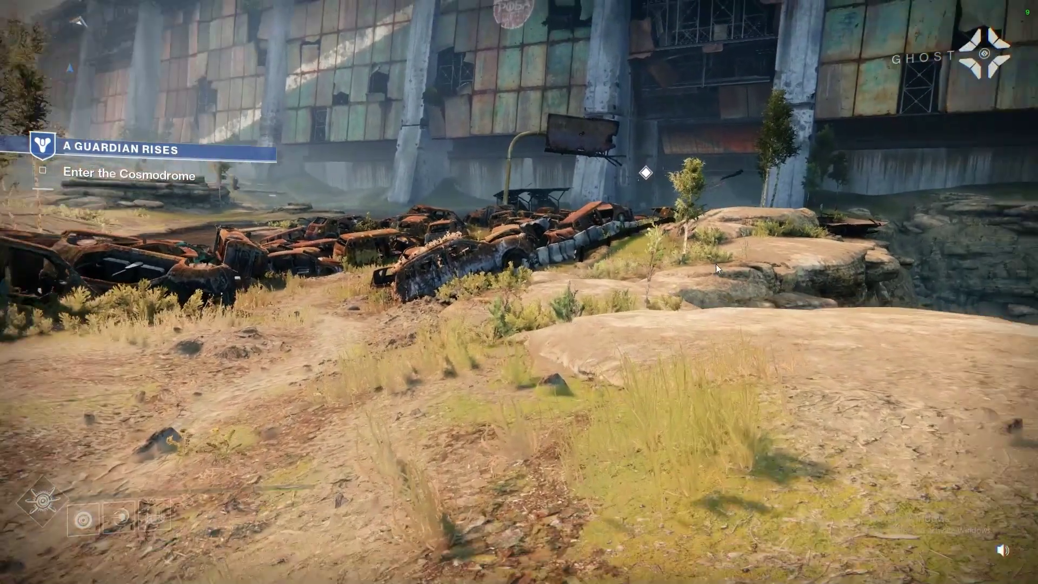
key(w)
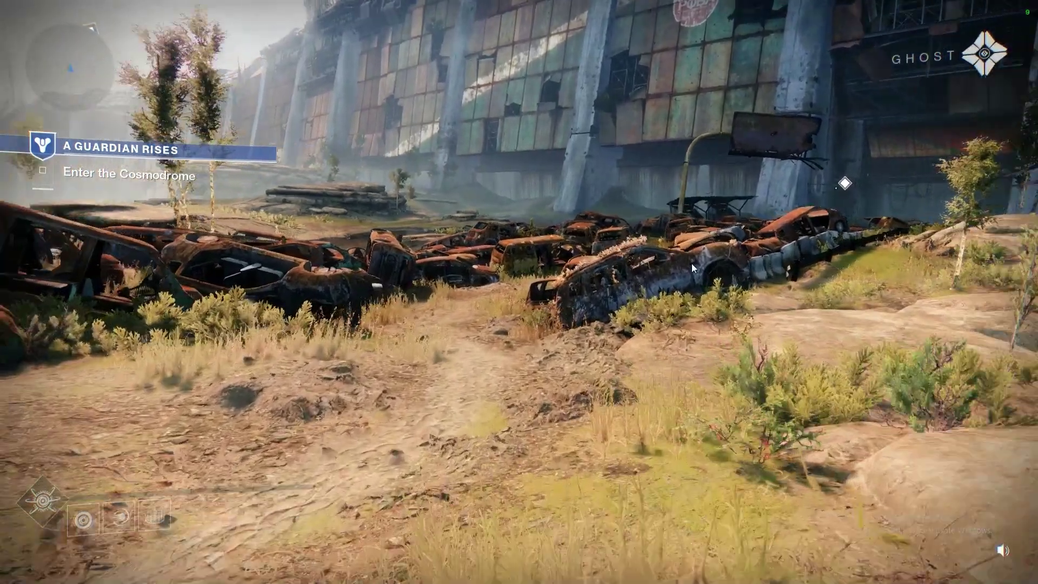
key(w)
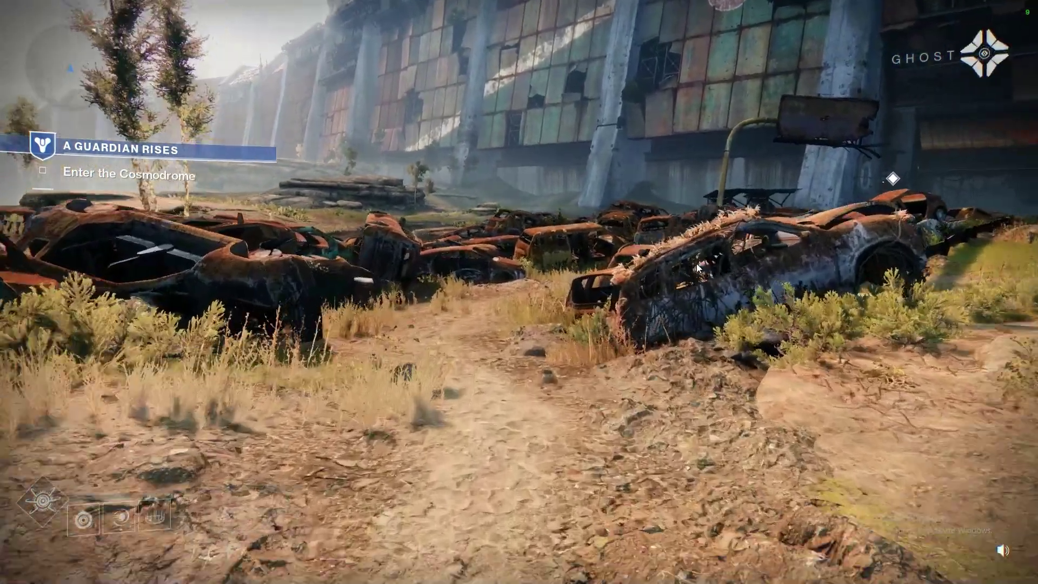
key(w)
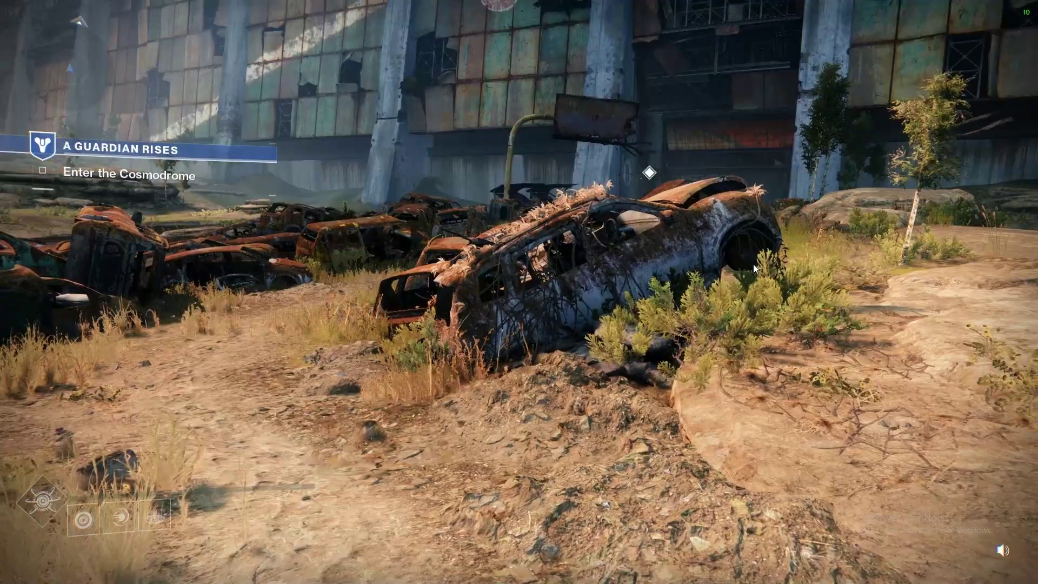
key(w)
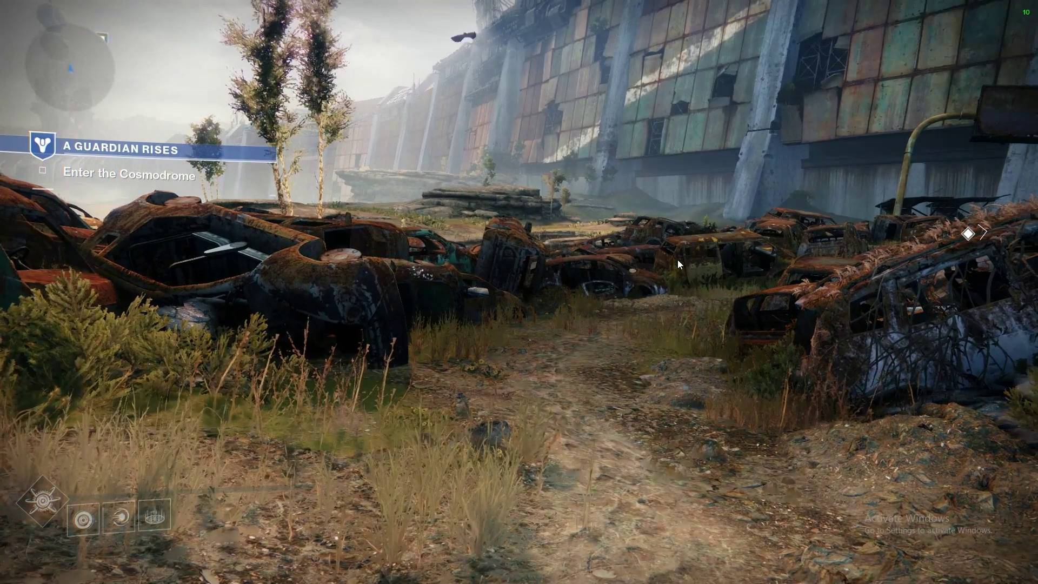
key(w)
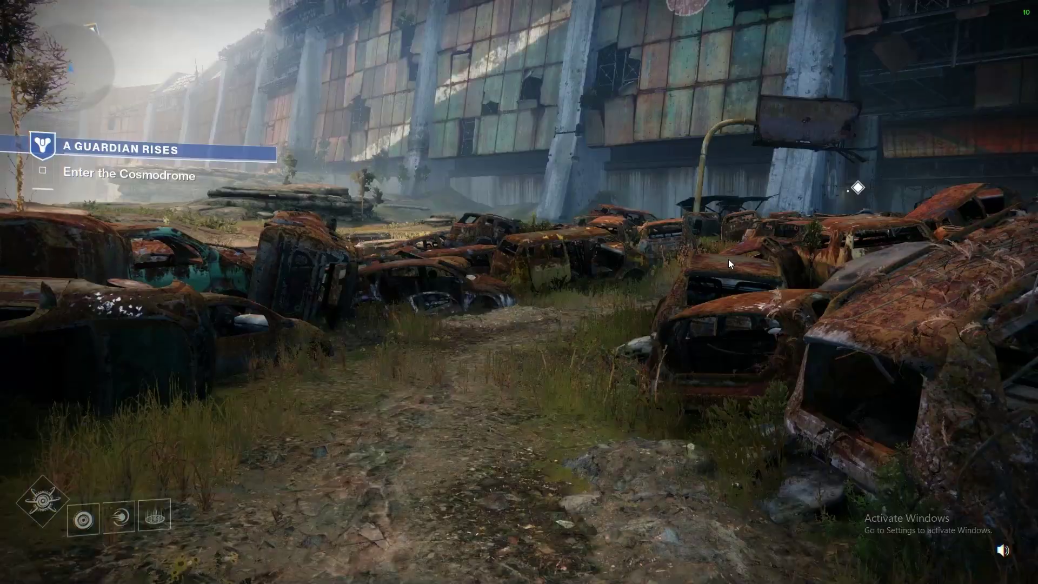
key(w)
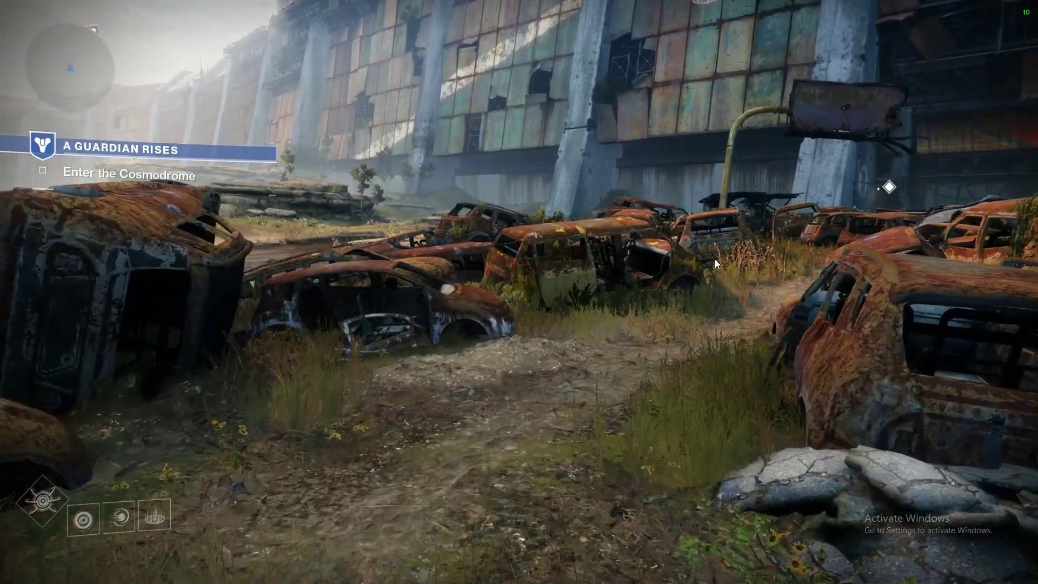
key(w)
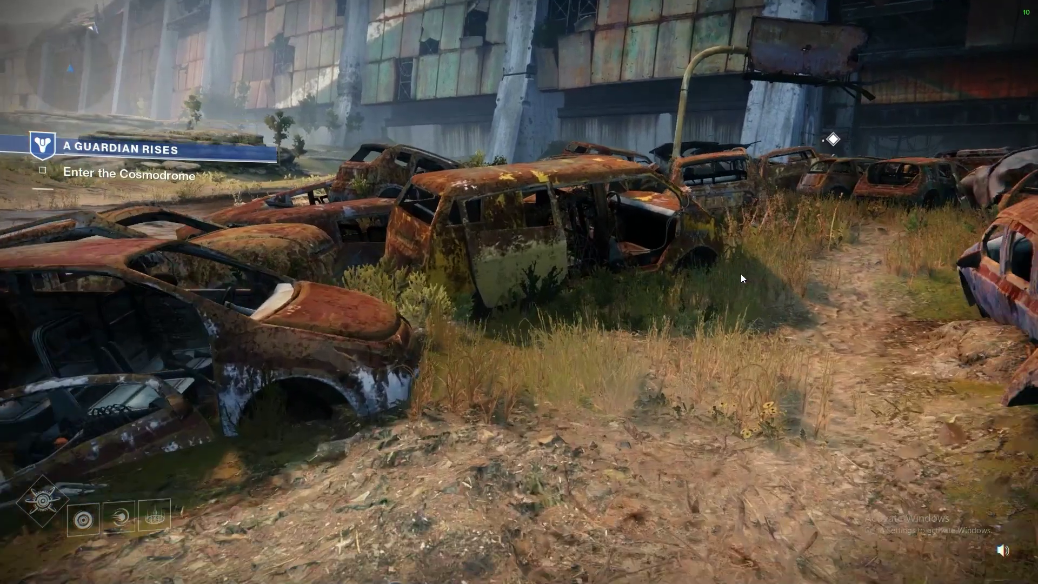
key(w)
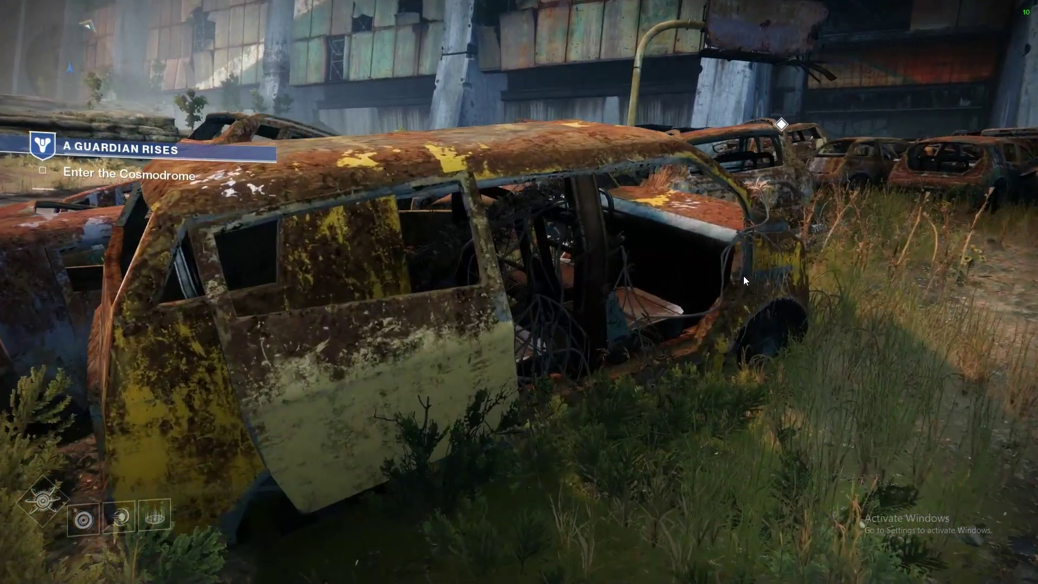
key(w)
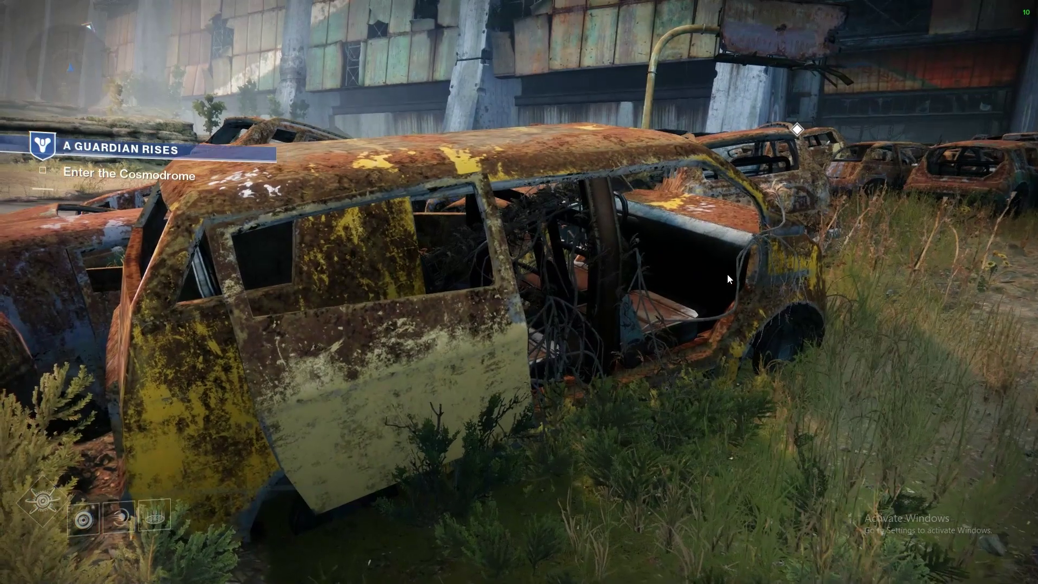
key(w)
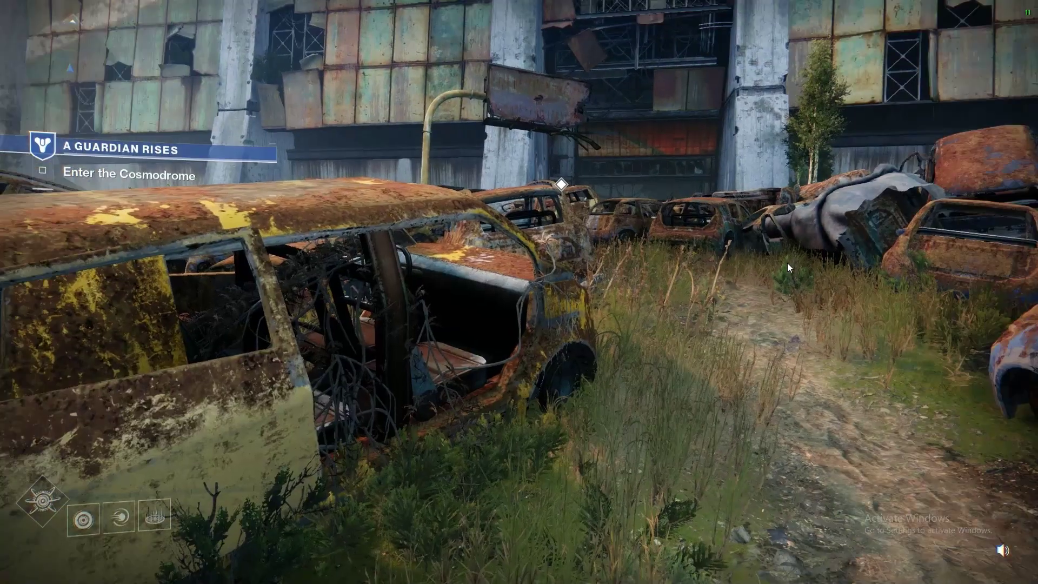
Jump above the wrecked cars and continue along the path between them toward the objective marker.
key(space)
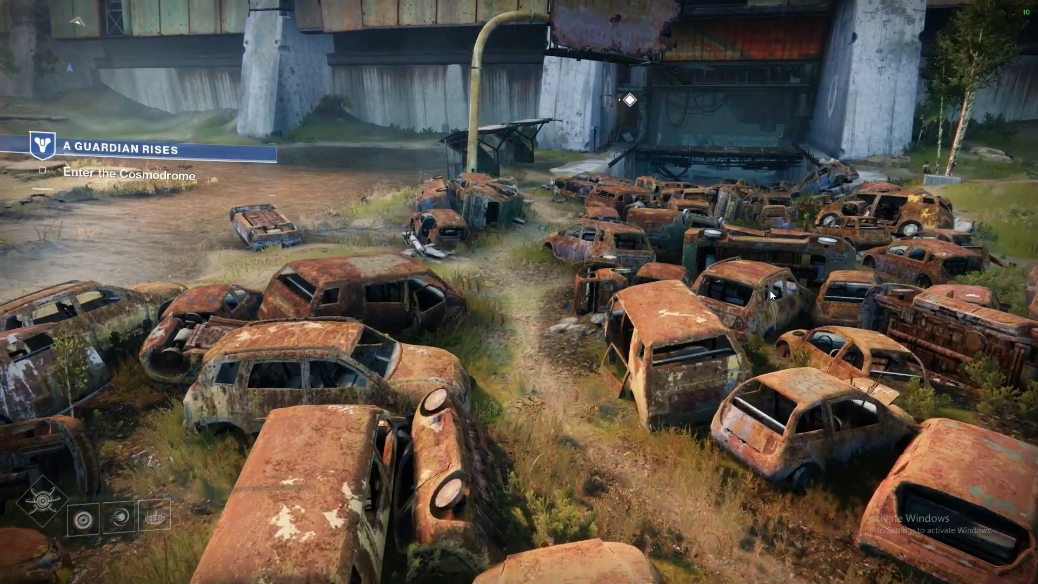
key(w)
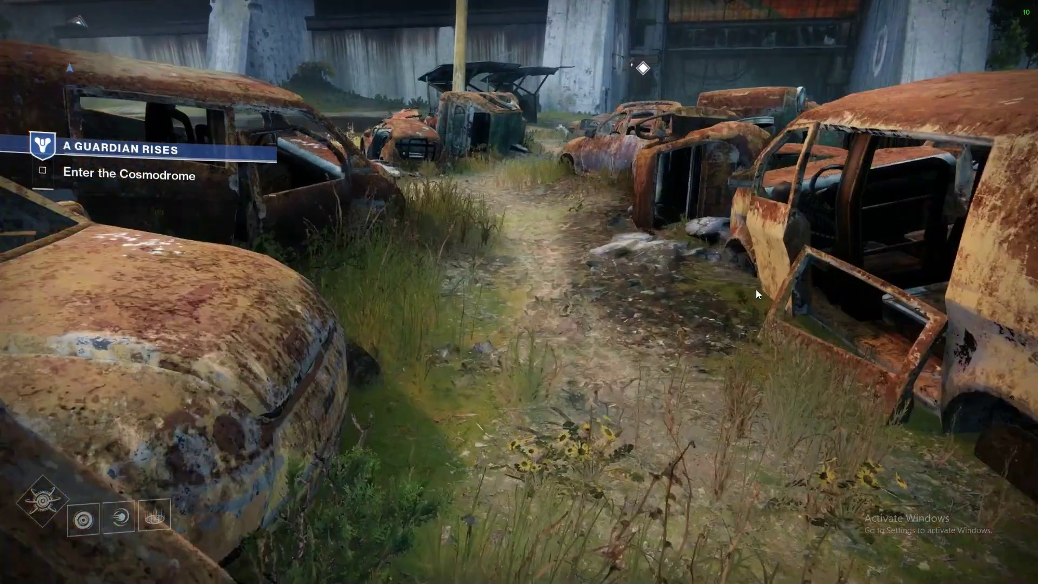
key(w)
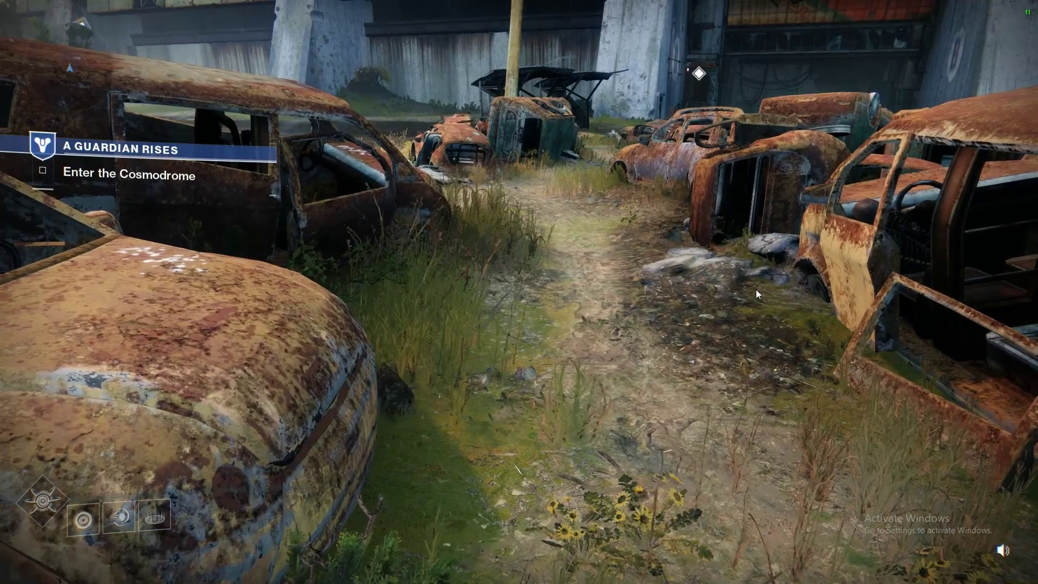
key(w)
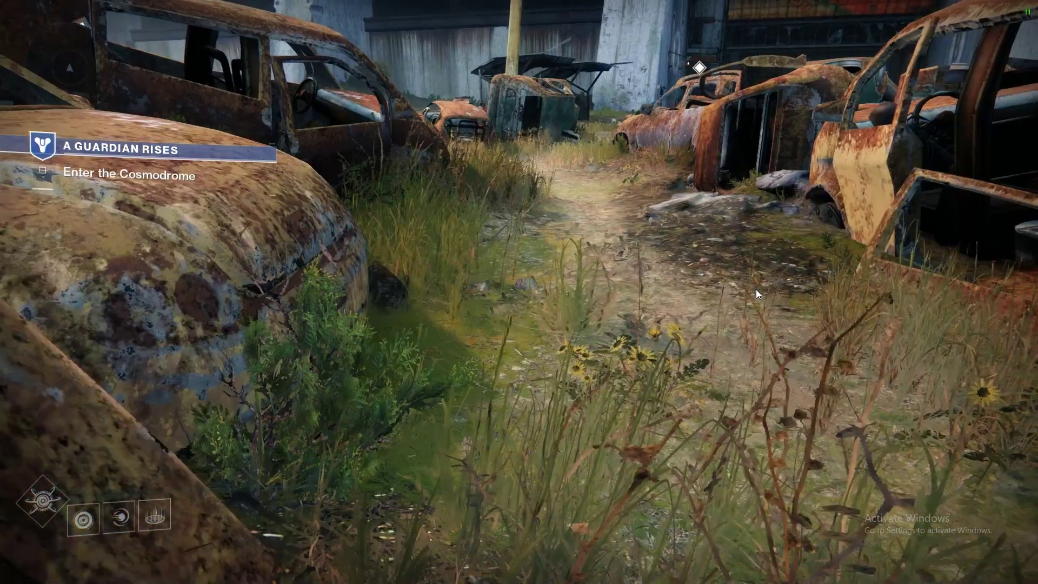